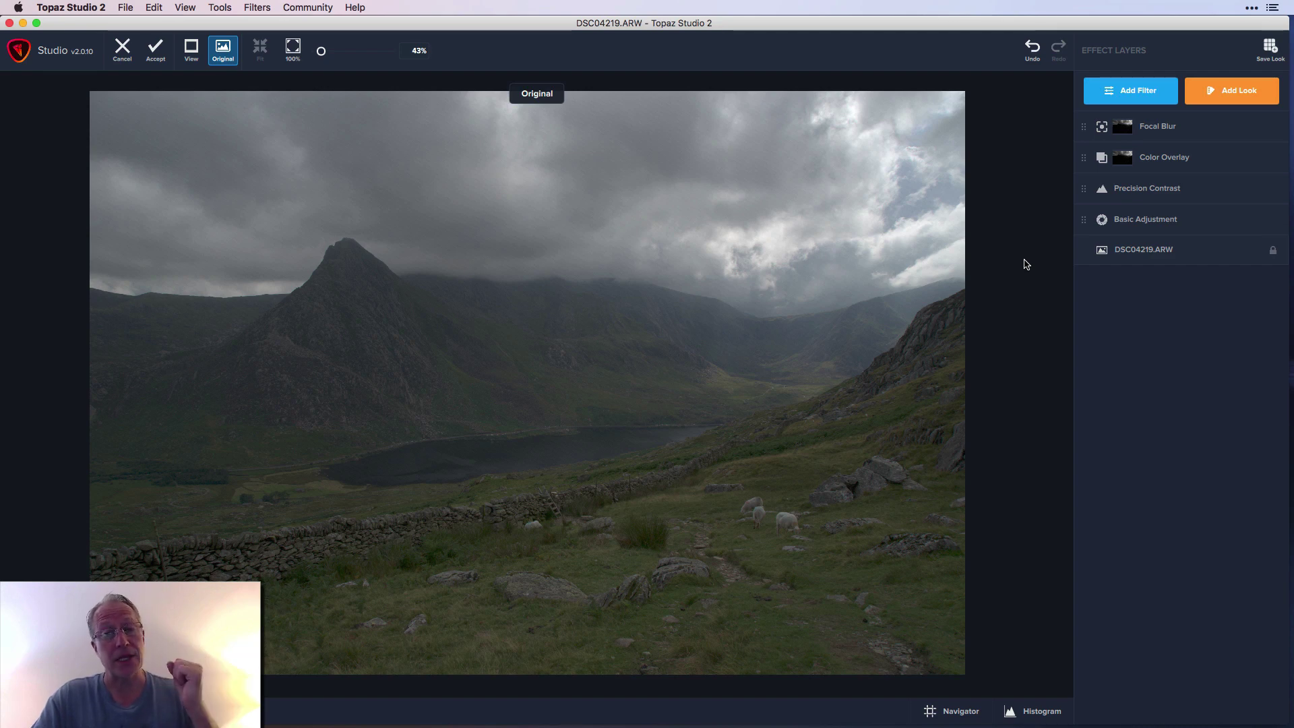
Review the Basic Adjustment slider settings and compare the photo with that effect disabled and enabled.
{"action": "key", "text": "backslash"}
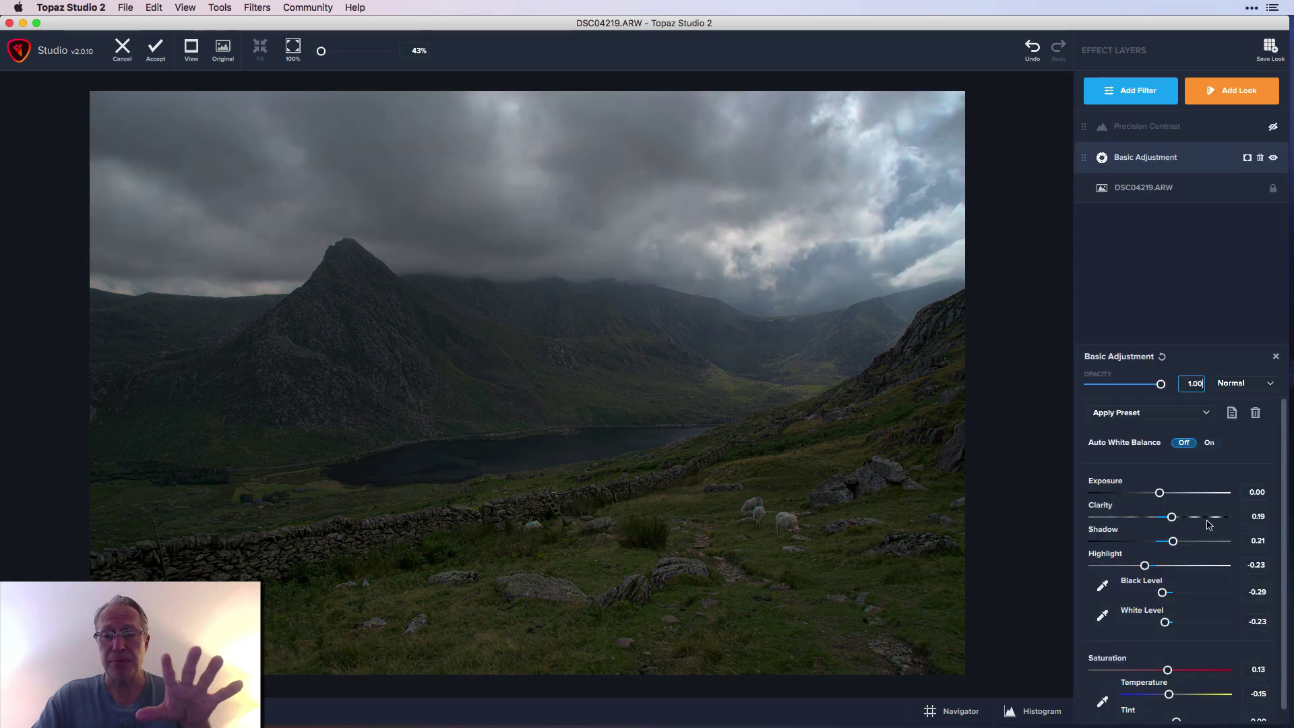
{"action": "scroll", "coordinate": [1207, 539], "scroll_direction": "down", "scroll_amount": 1}
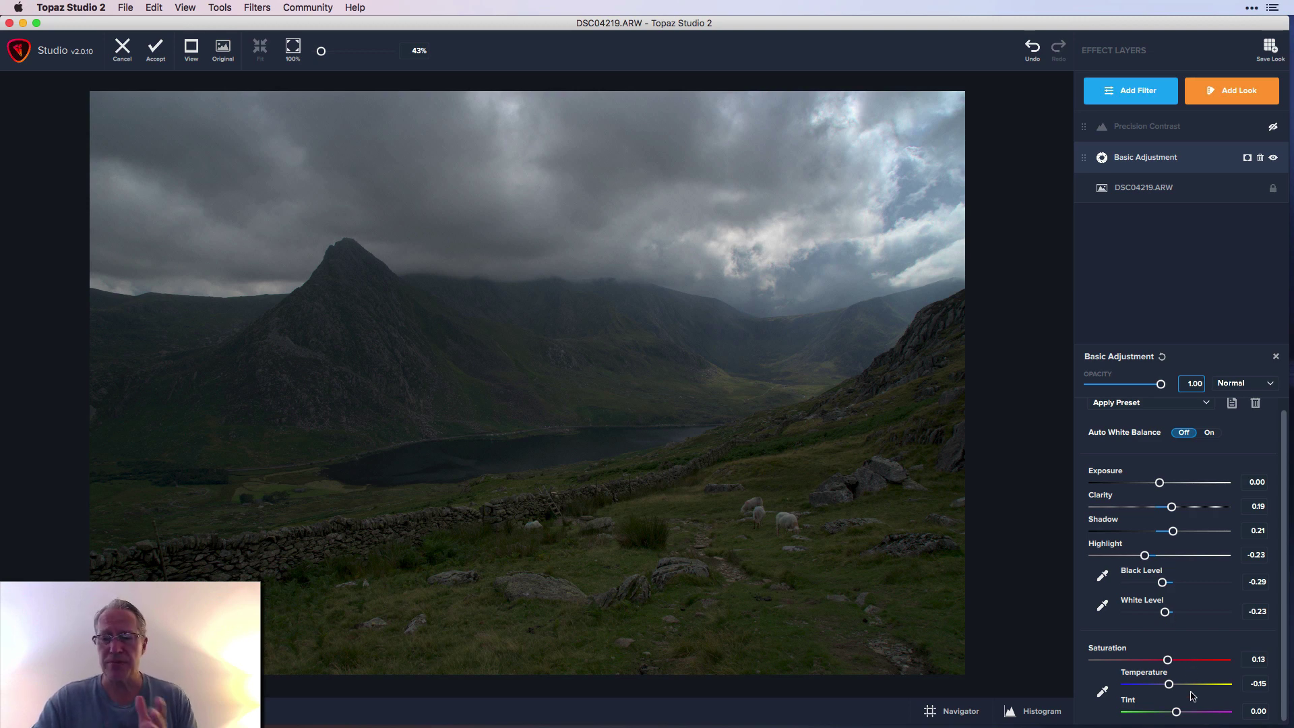
{"action": "left_click", "coordinate": [1276, 356]}
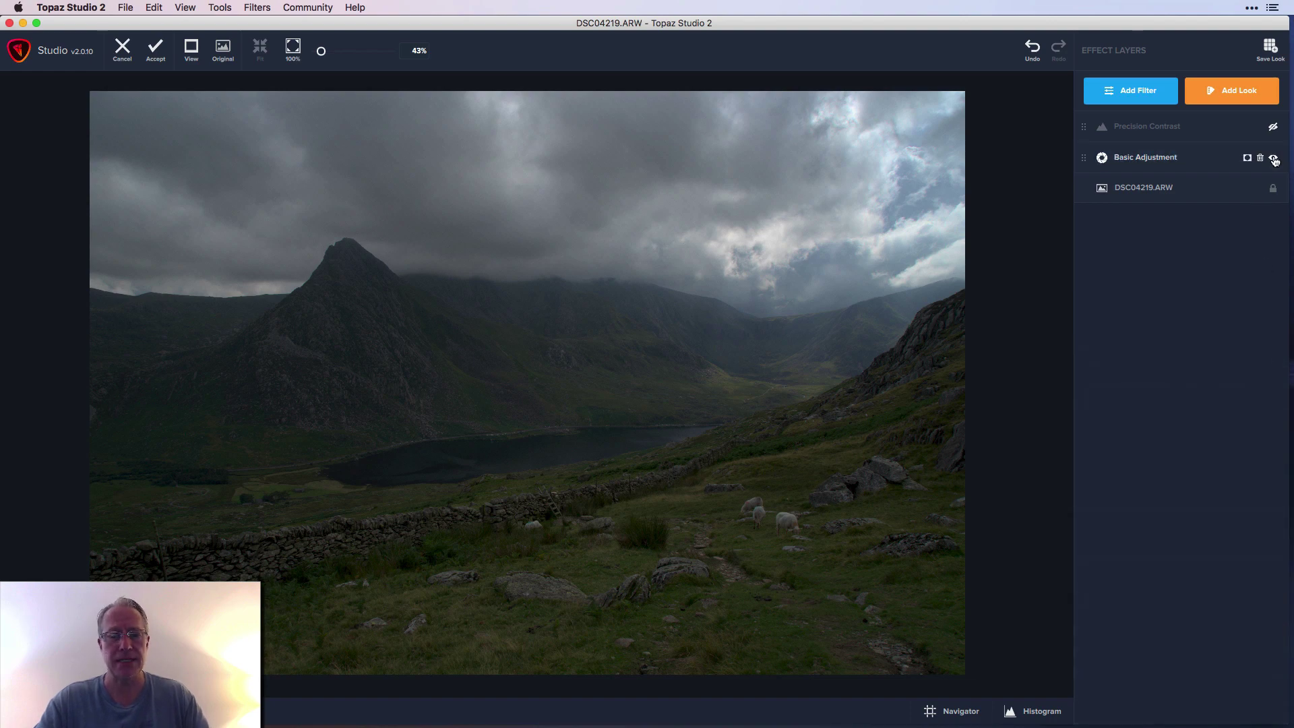
{"action": "left_click", "coordinate": [1275, 158]}
{"action": "left_click", "coordinate": [1274, 158]}
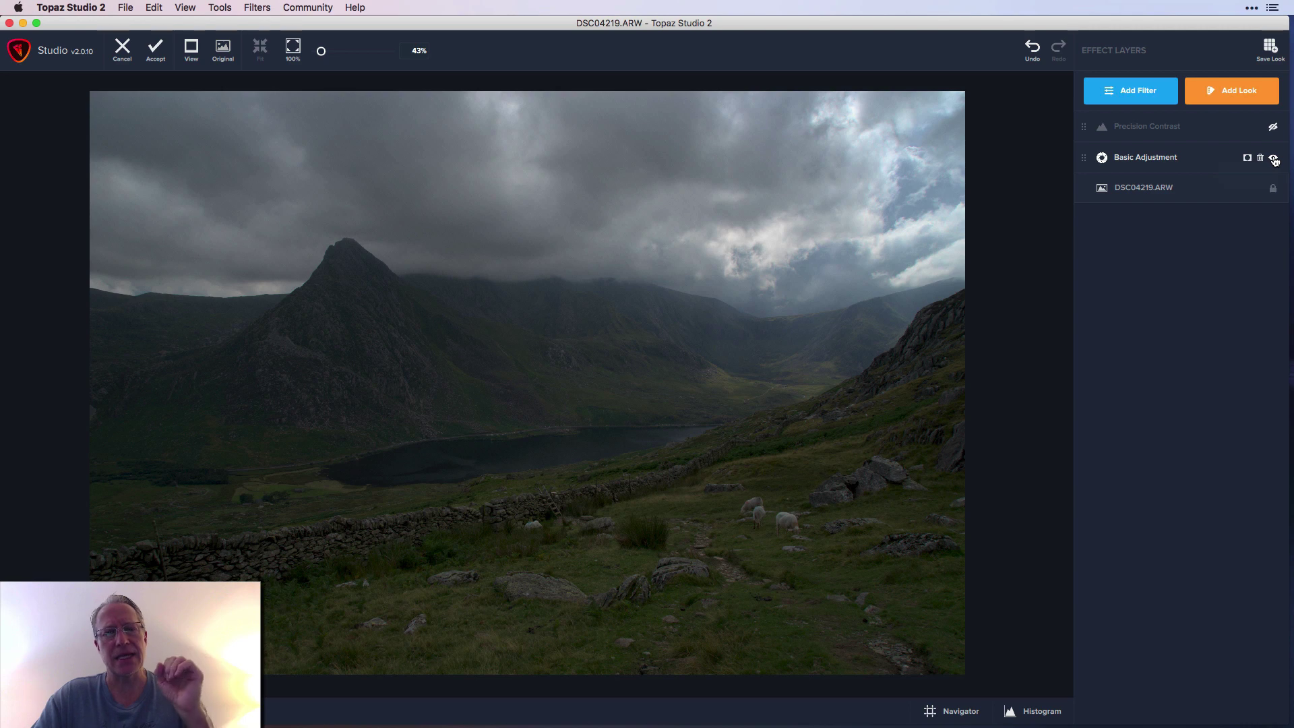
{"action": "left_click", "coordinate": [1274, 158]}
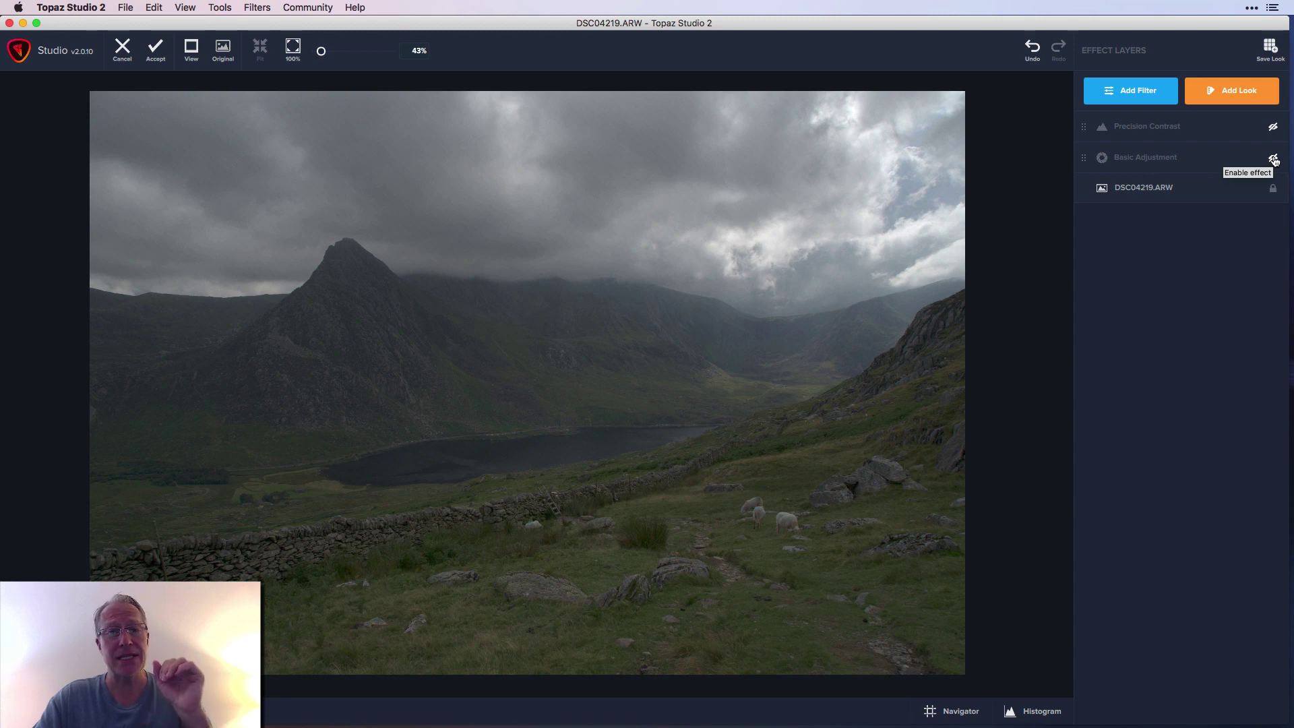
{"action": "left_click", "coordinate": [1274, 159]}
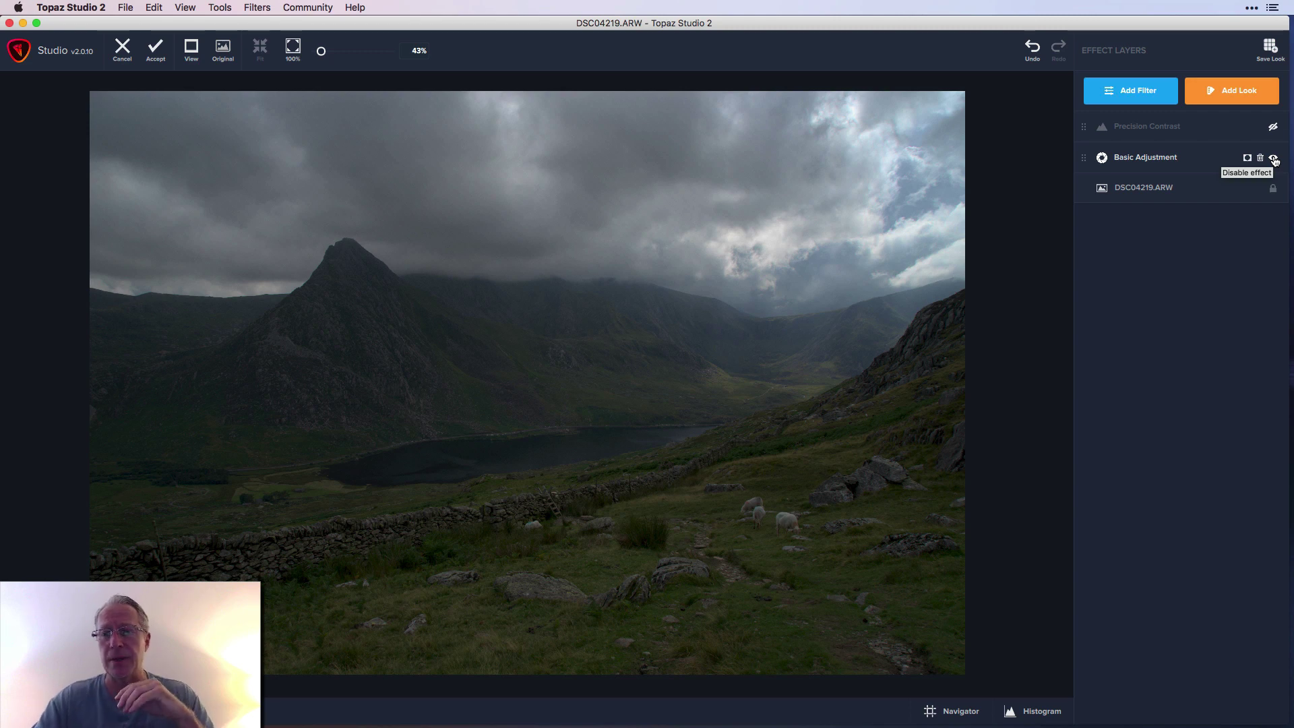
Enable the Precision Contrast effect, review its contrast, lighting and color settings, and compare the edit with the original photo.
{"action": "left_click", "coordinate": [1272, 127]}
{"action": "left_click", "coordinate": [1180, 132]}
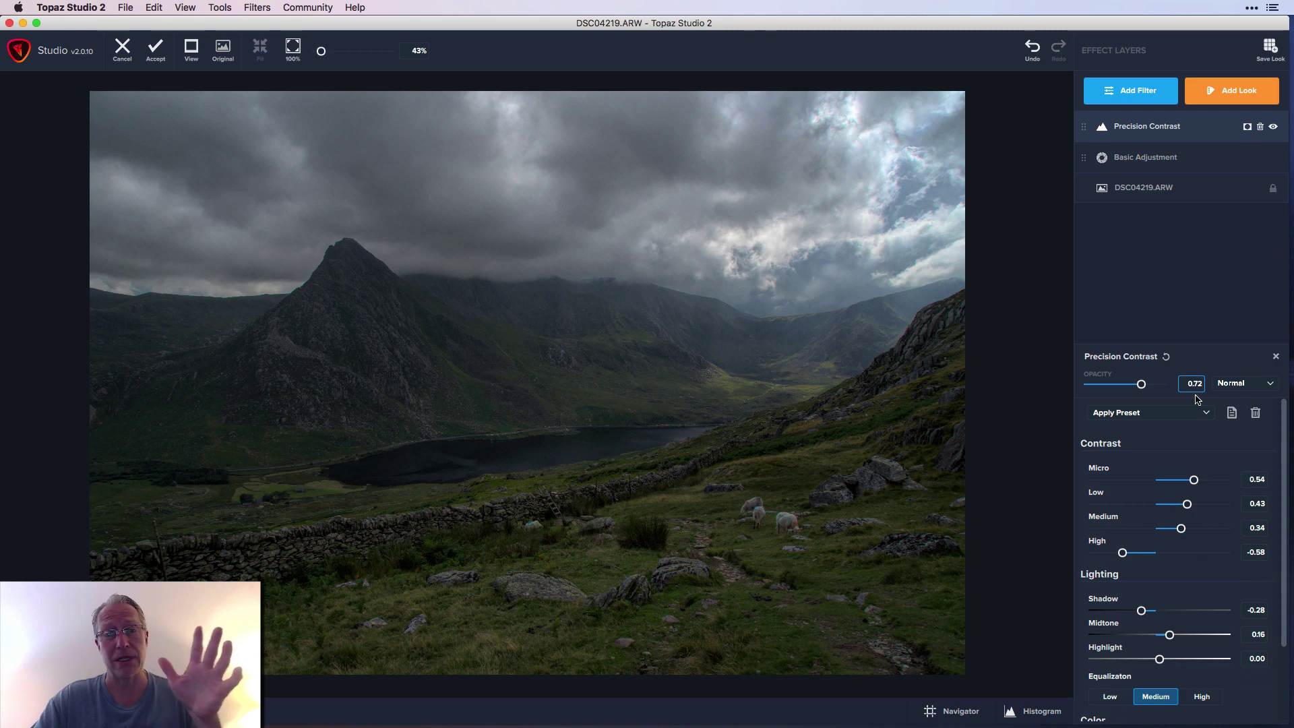
{"action": "scroll", "coordinate": [1217, 510], "scroll_direction": "down", "scroll_amount": 1}
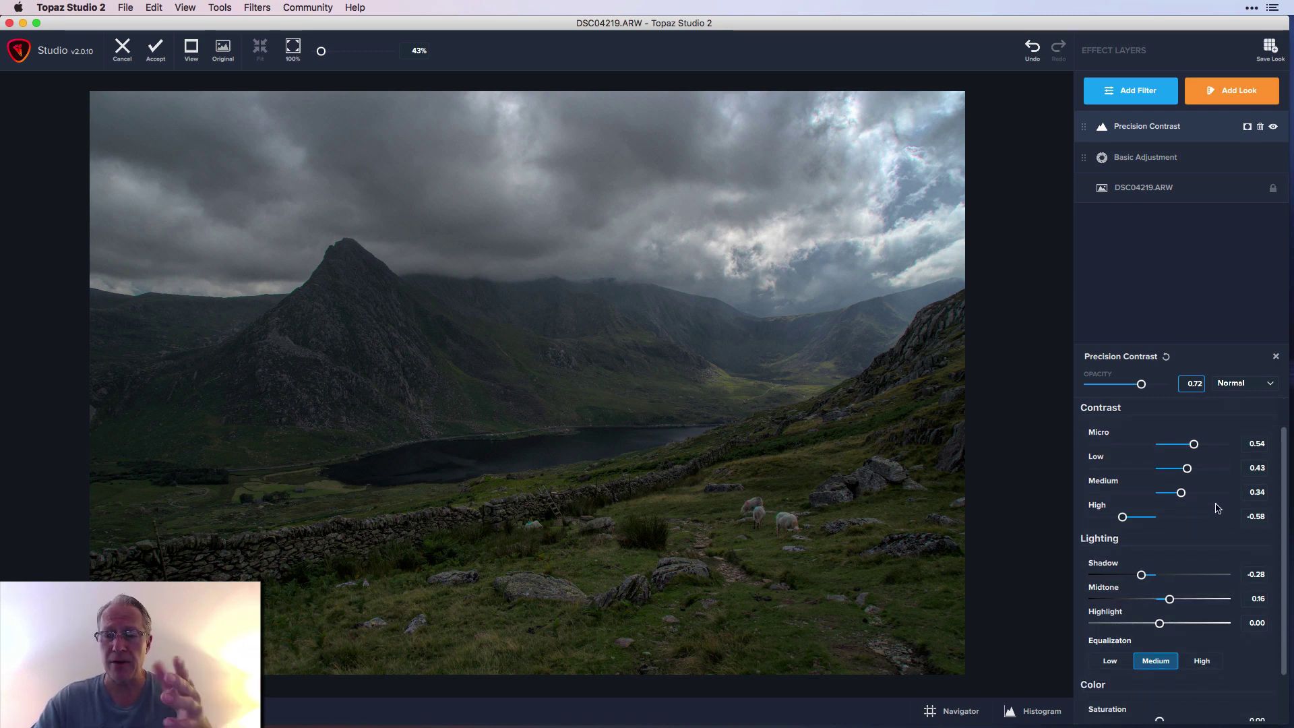
{"action": "scroll", "coordinate": [1217, 510], "scroll_direction": "down", "scroll_amount": 1}
{"action": "scroll", "coordinate": [1217, 508], "scroll_direction": "down", "scroll_amount": 2}
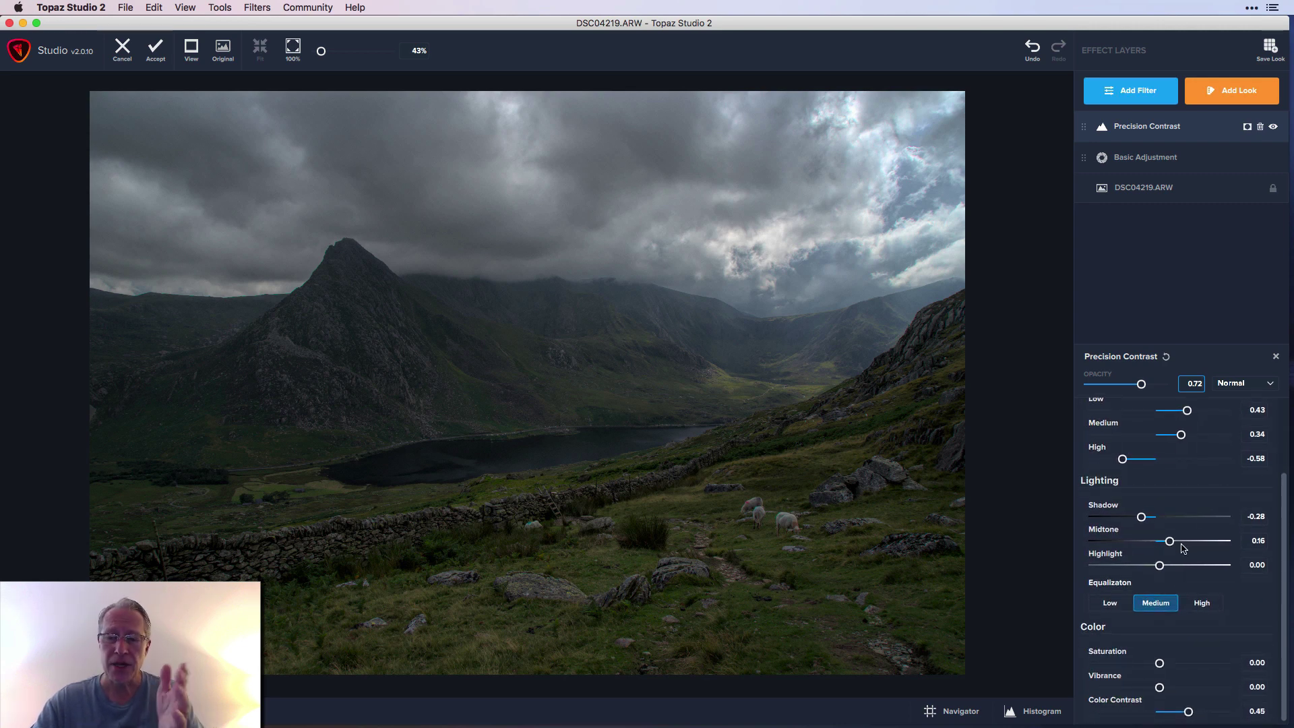
{"action": "mouse_move", "coordinate": [1209, 725]}
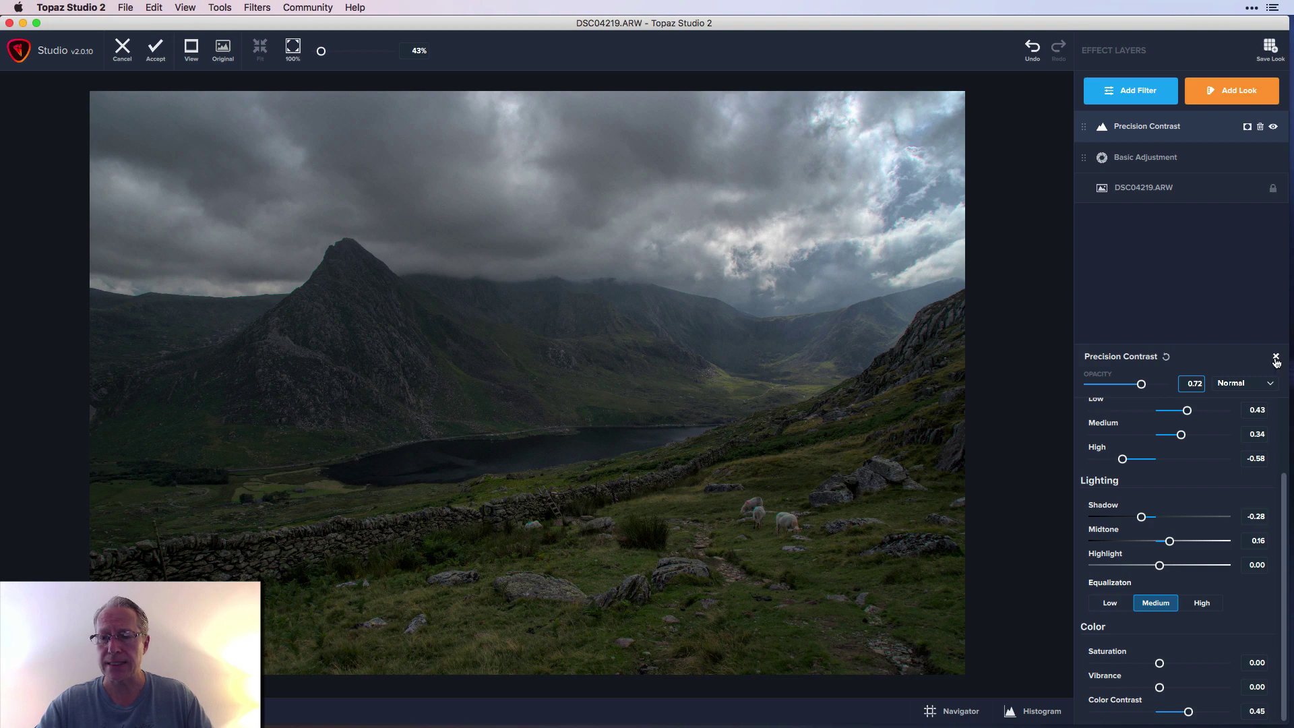
{"action": "left_click", "coordinate": [1275, 358]}
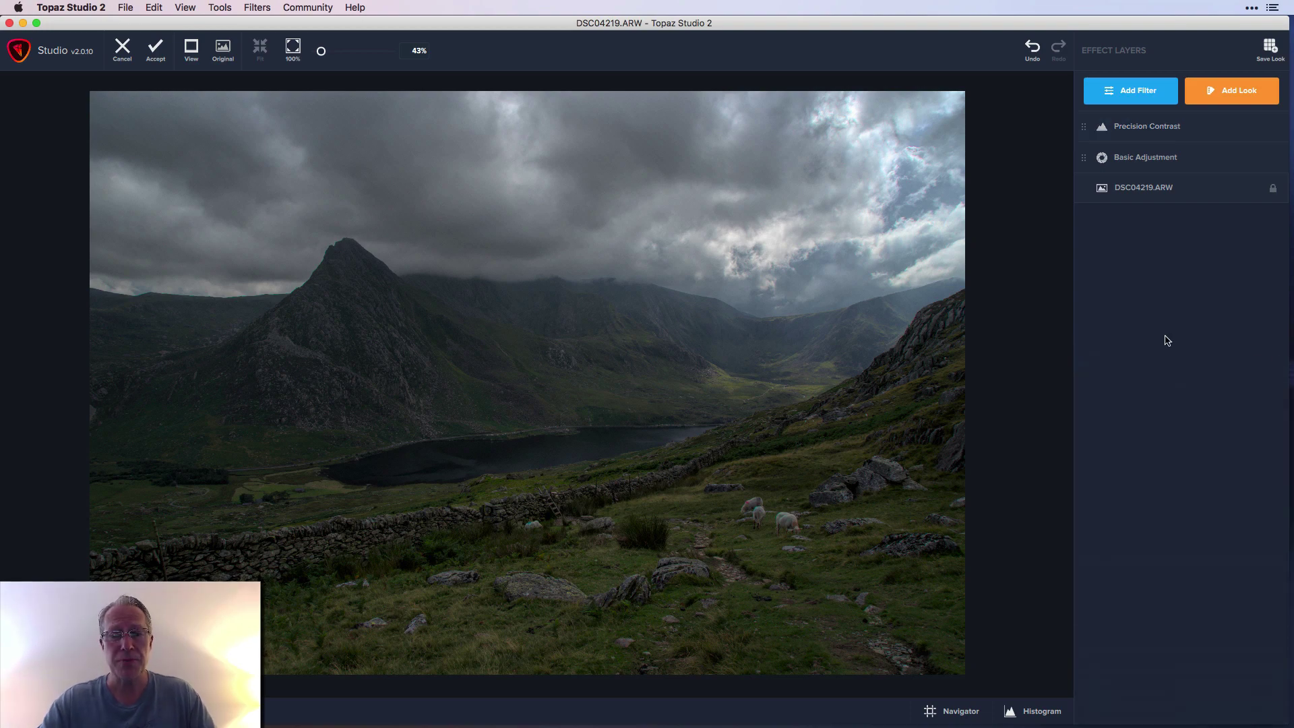
{"action": "key", "text": "backslash"}
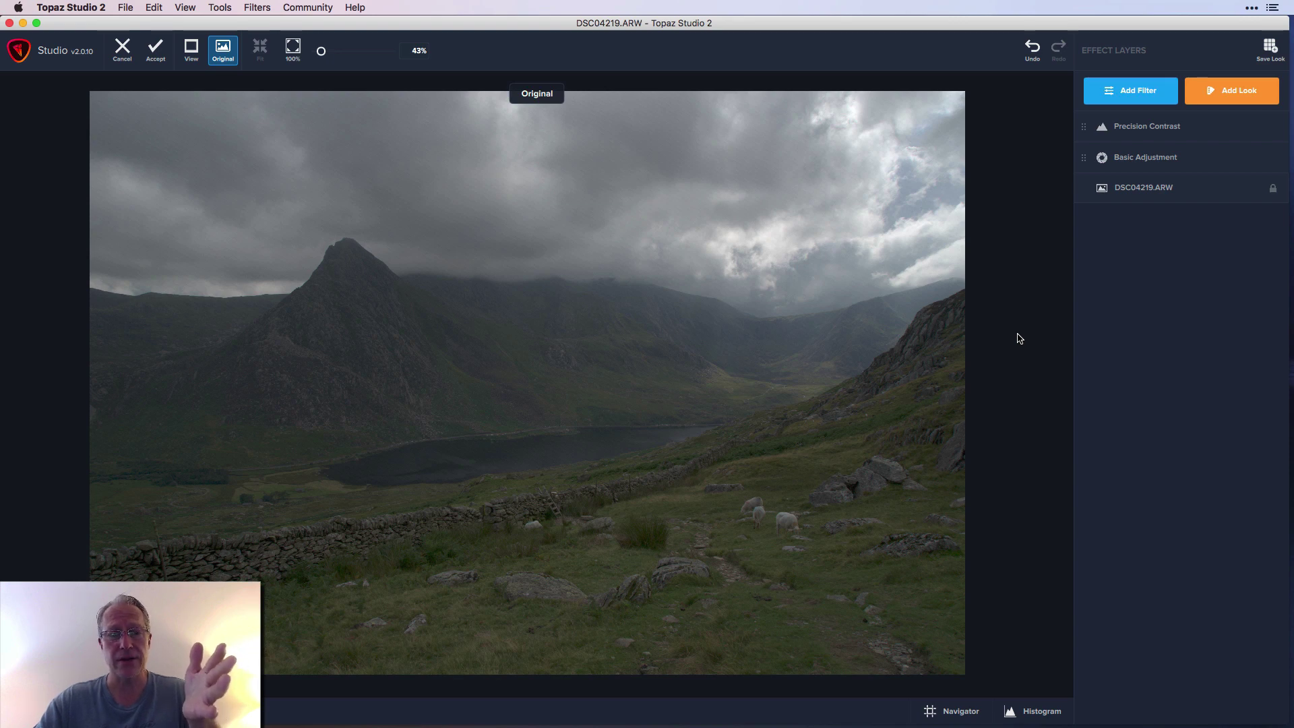
{"action": "key", "text": "backslash"}
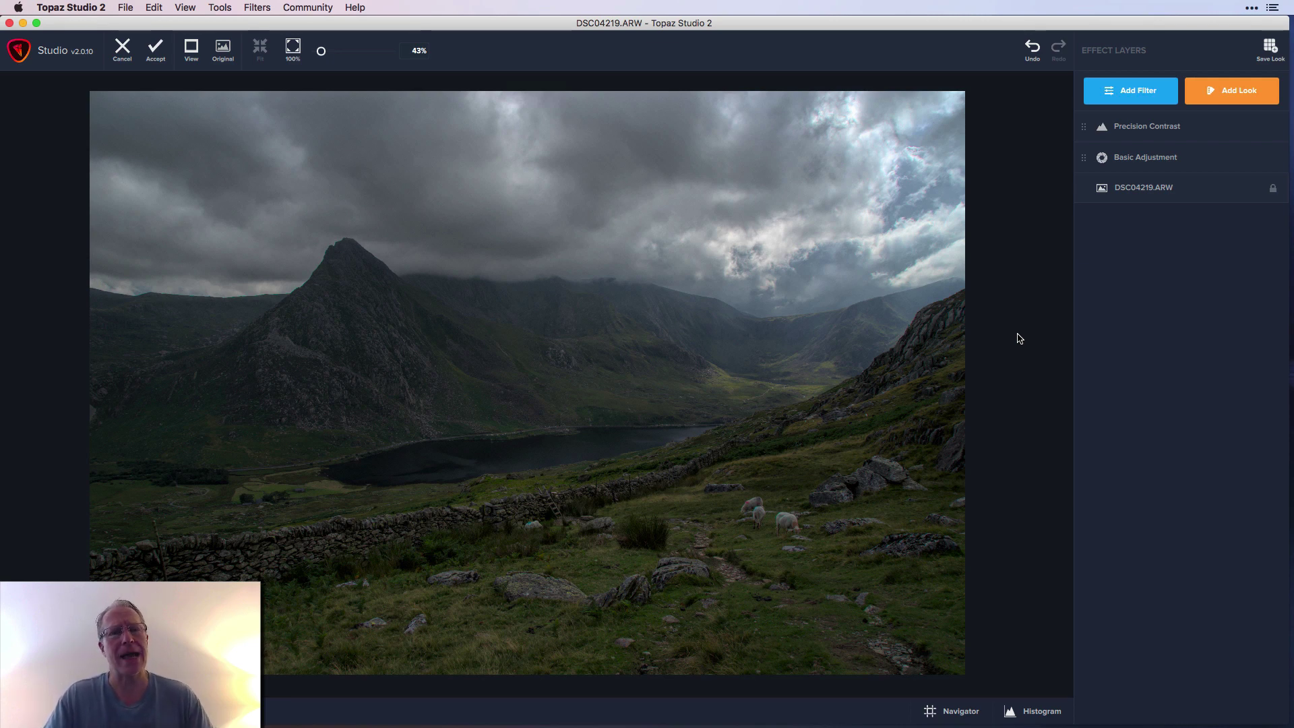
Add a Color Overlay filter and change its color to a slightly darkened warm orange.
{"action": "left_click", "coordinate": [1134, 93]}
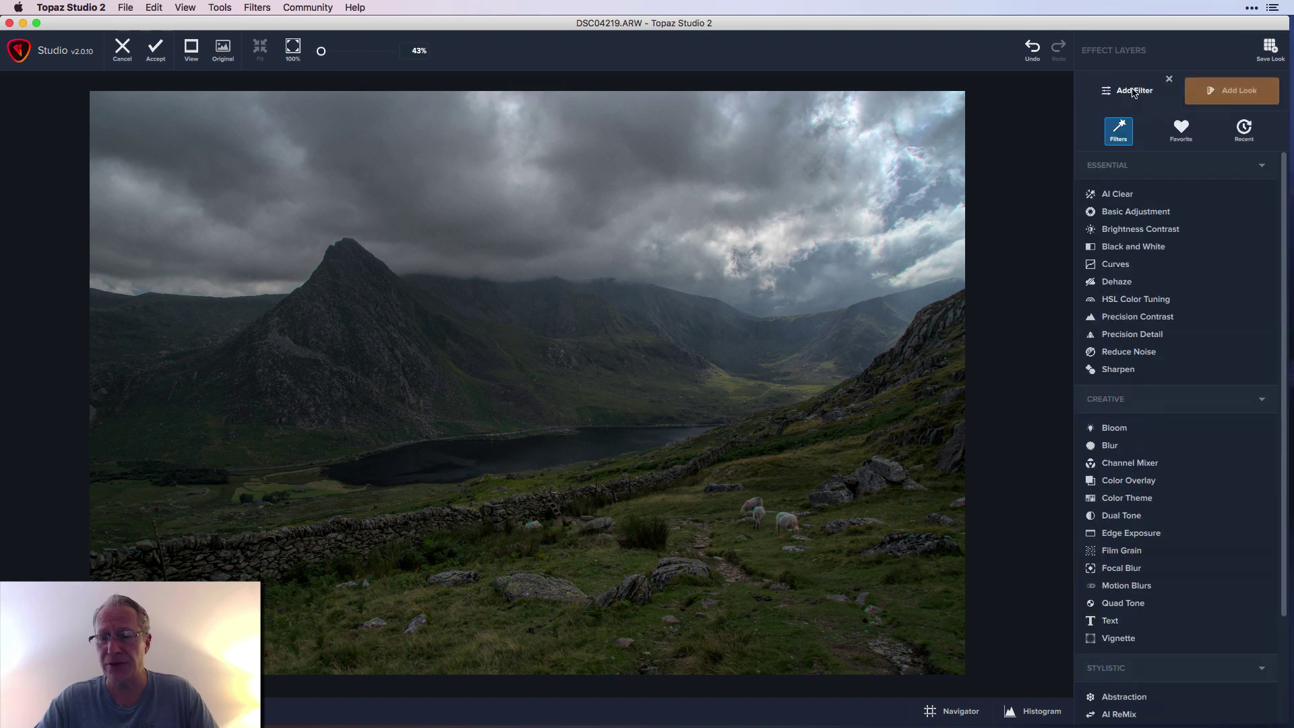
{"action": "left_click", "coordinate": [1156, 489]}
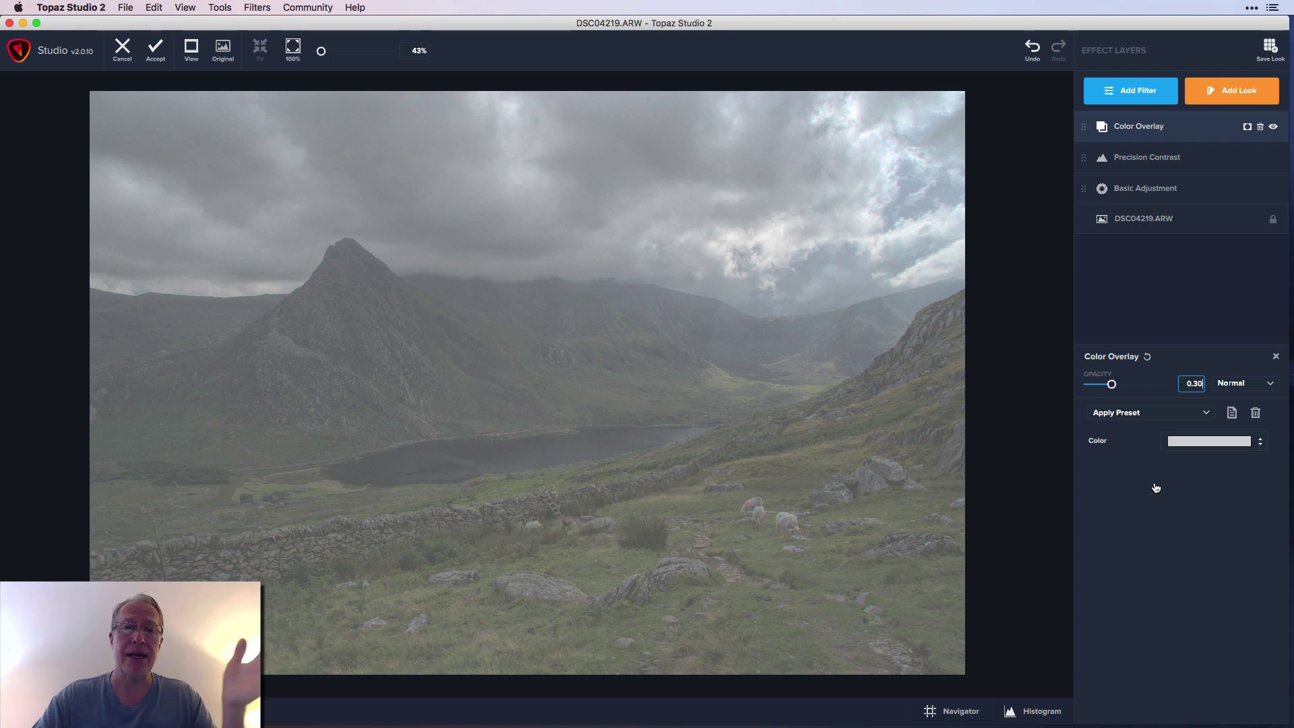
{"action": "left_click", "coordinate": [1202, 446]}
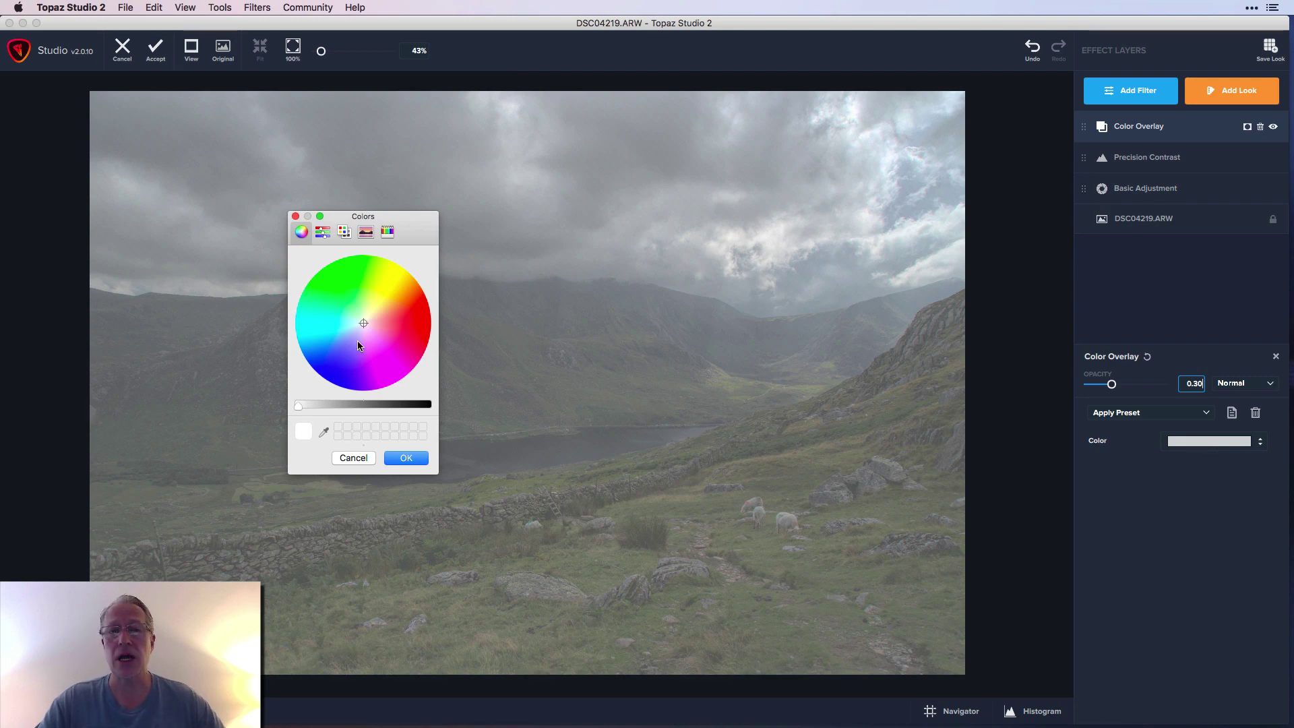
{"action": "mouse_move", "coordinate": [301, 405]}
{"action": "left_mouse_down"}
{"action": "mouse_move", "coordinate": [434, 403]}
{"action": "mouse_move", "coordinate": [314, 404]}
{"action": "left_mouse_up"}
{"action": "left_click_drag", "start_coordinate": [363, 322], "coordinate": [389, 310]}
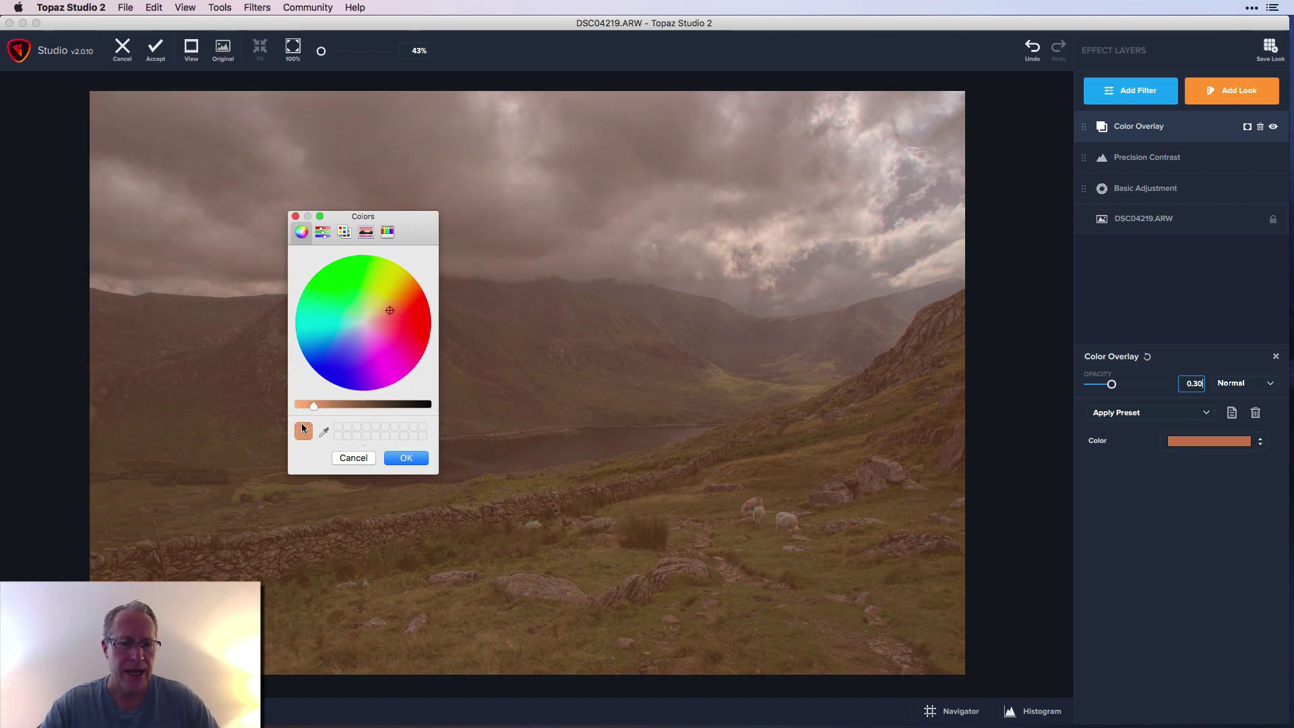
{"action": "left_click", "coordinate": [407, 458]}
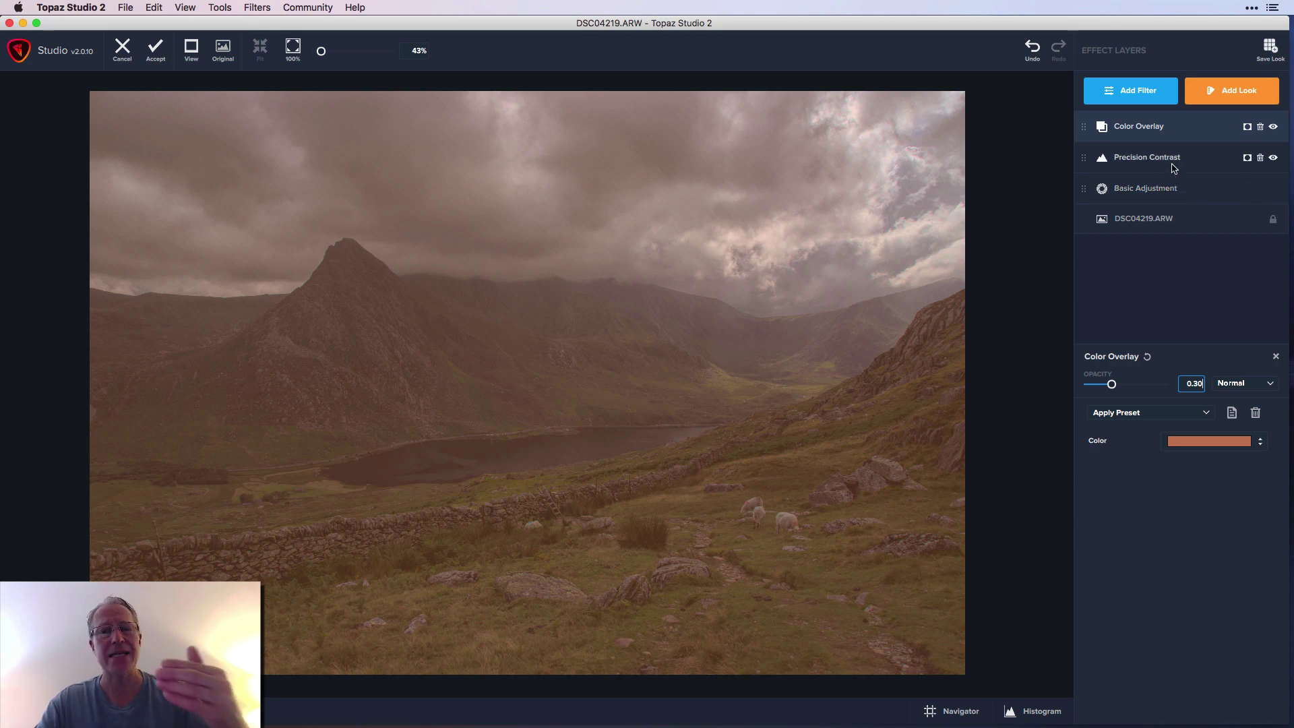
Add a luminosity mask to the Color Overlay, sampling the dark land beside the lake at luminosity 0.13 with transparency 0.00.
{"action": "left_click", "coordinate": [1248, 129]}
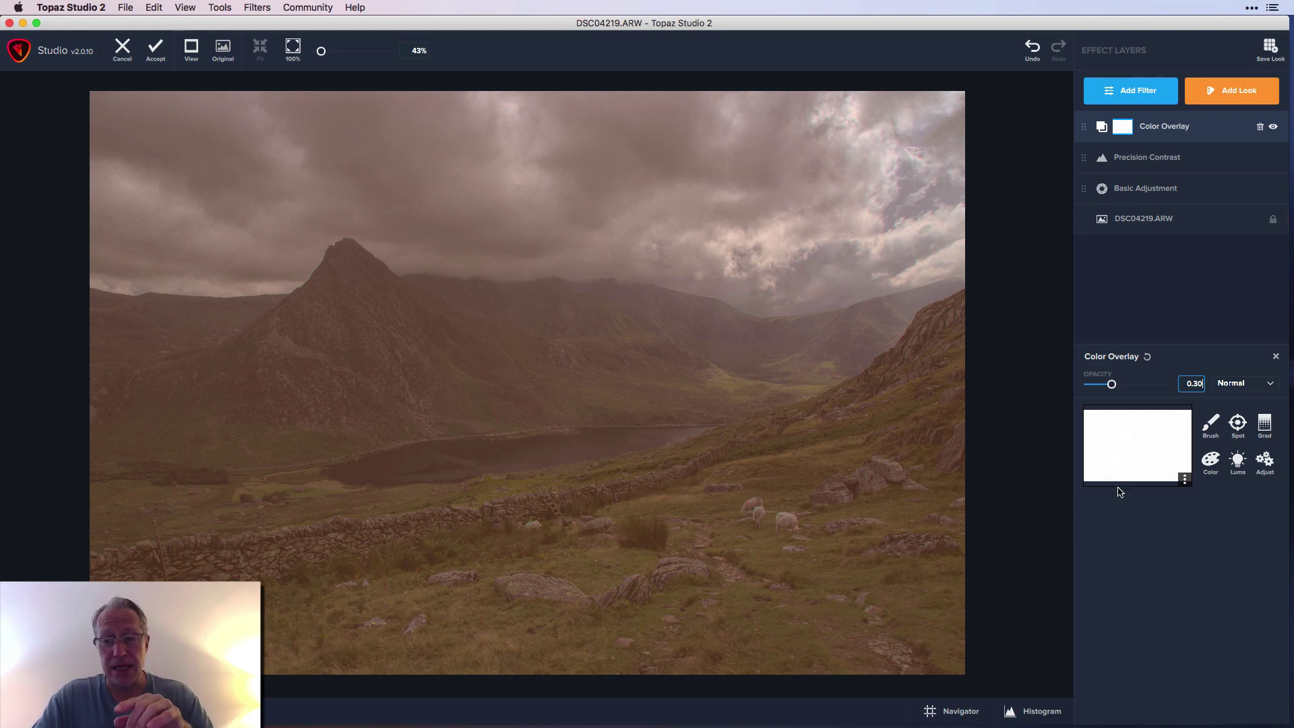
{"action": "left_click", "coordinate": [1238, 462]}
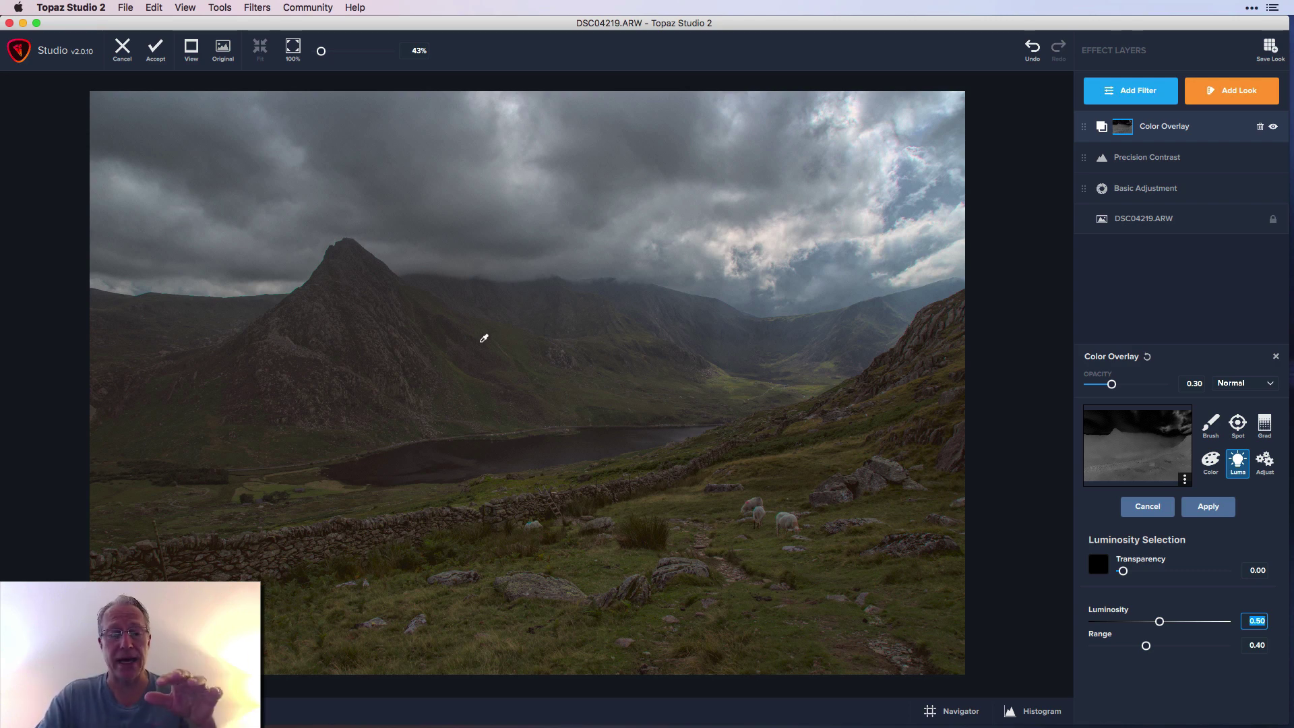
{"action": "left_click", "coordinate": [387, 463]}
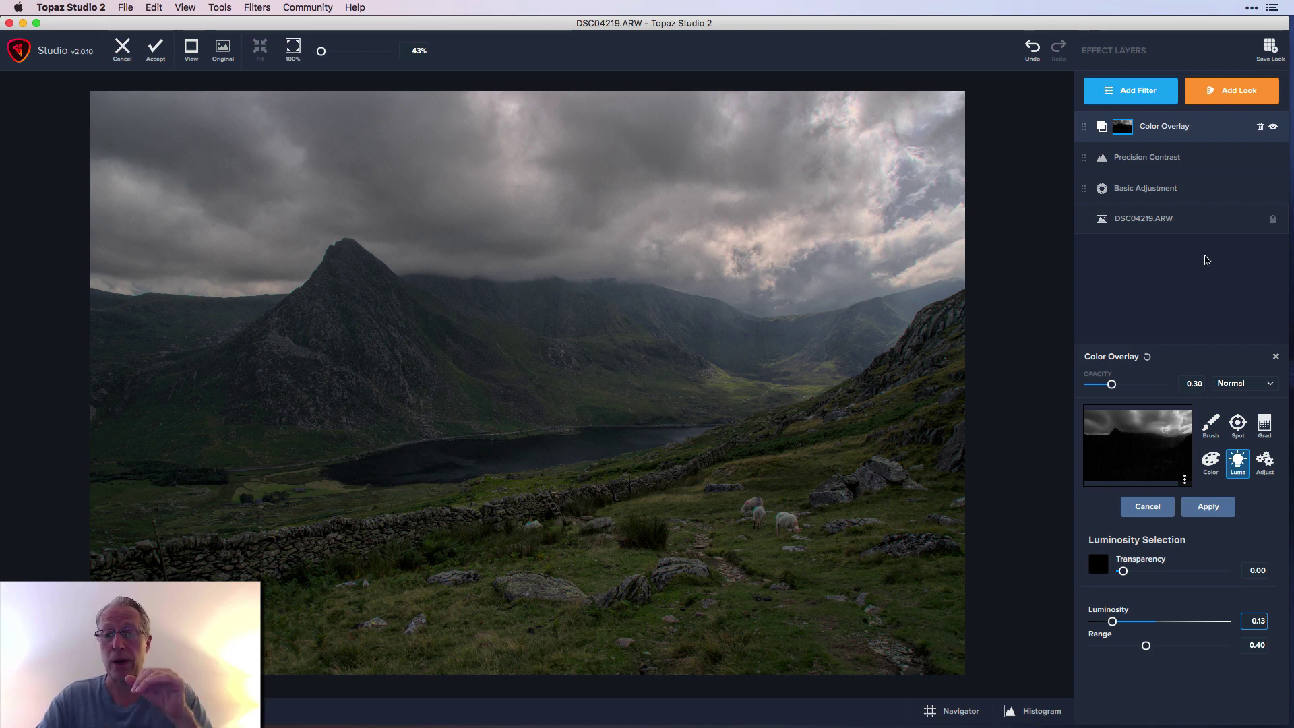
Compare the photo with the masked Color Overlay disabled and enabled.
{"action": "left_click", "coordinate": [1274, 128]}
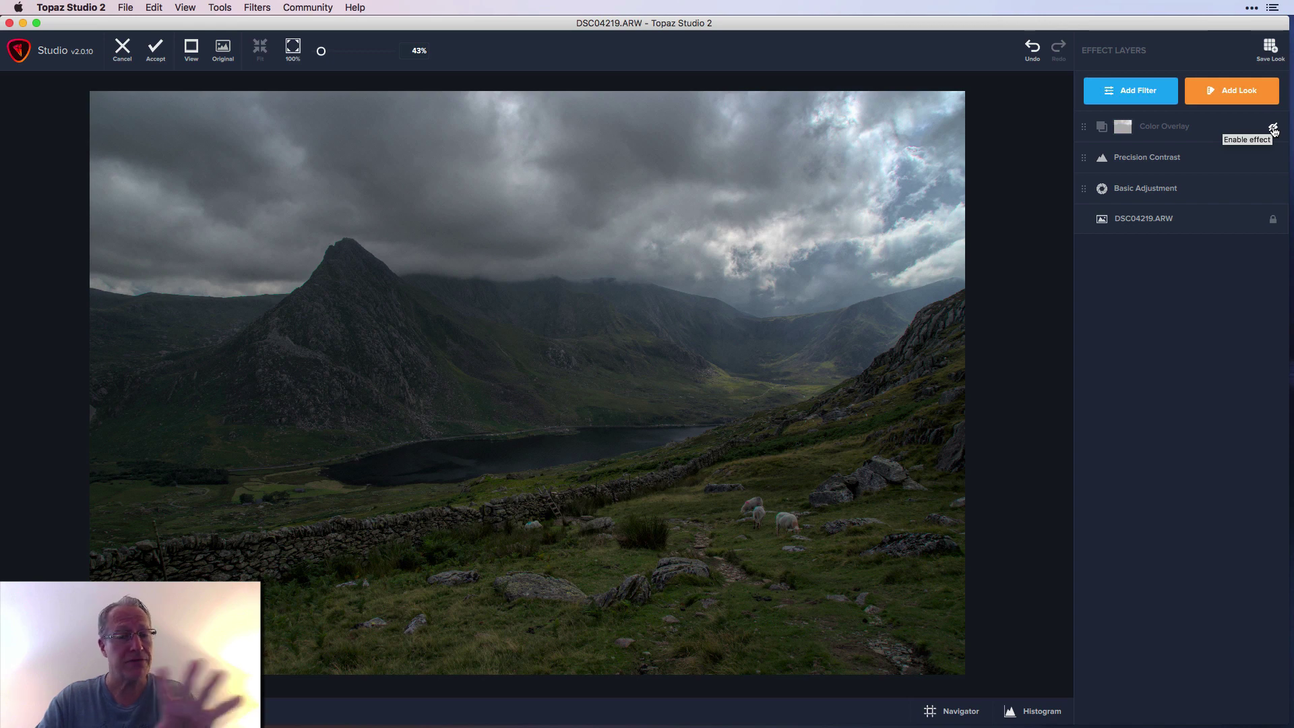
{"action": "left_click", "coordinate": [1274, 128]}
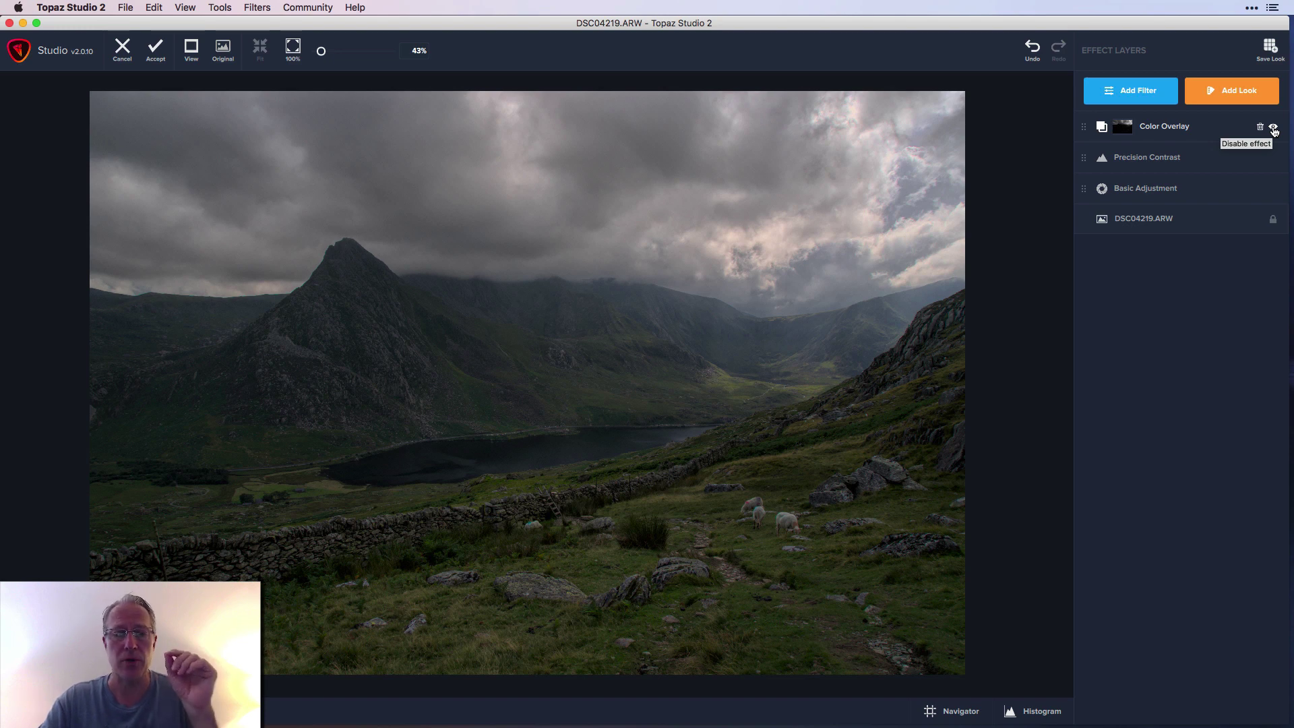
{"action": "left_click", "coordinate": [1273, 128]}
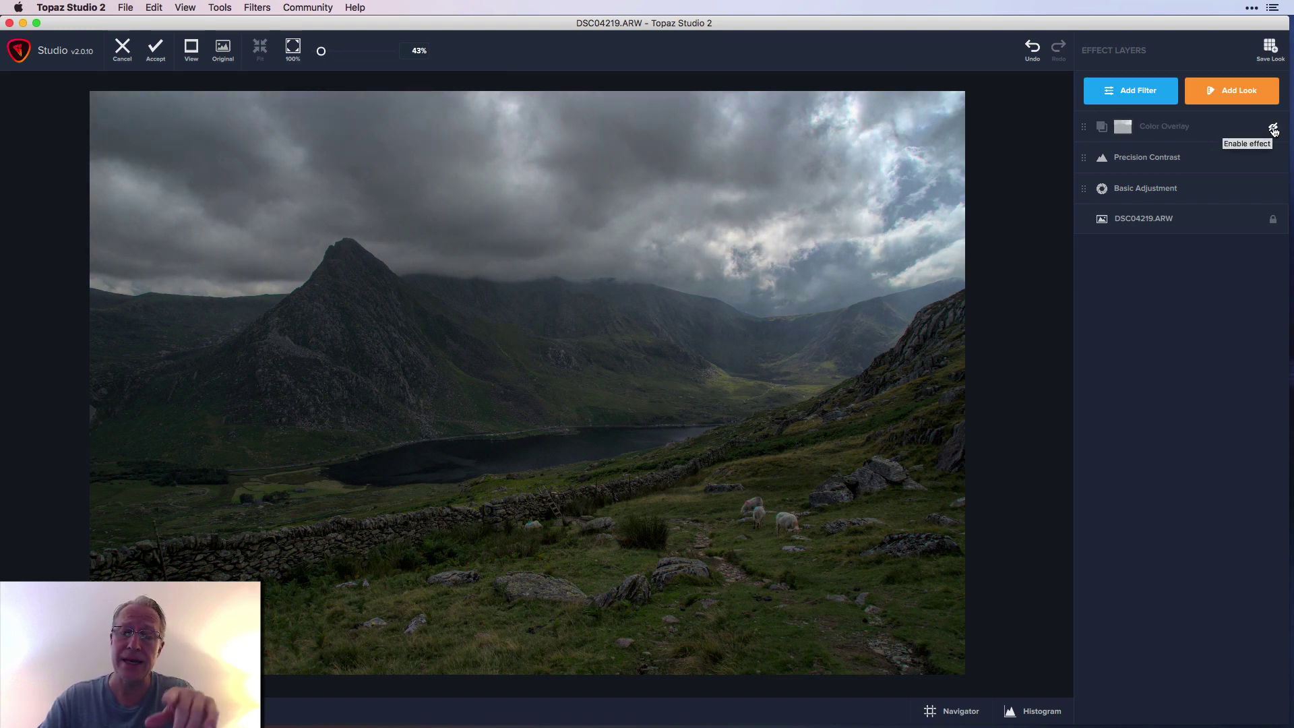
{"action": "left_click", "coordinate": [1274, 128]}
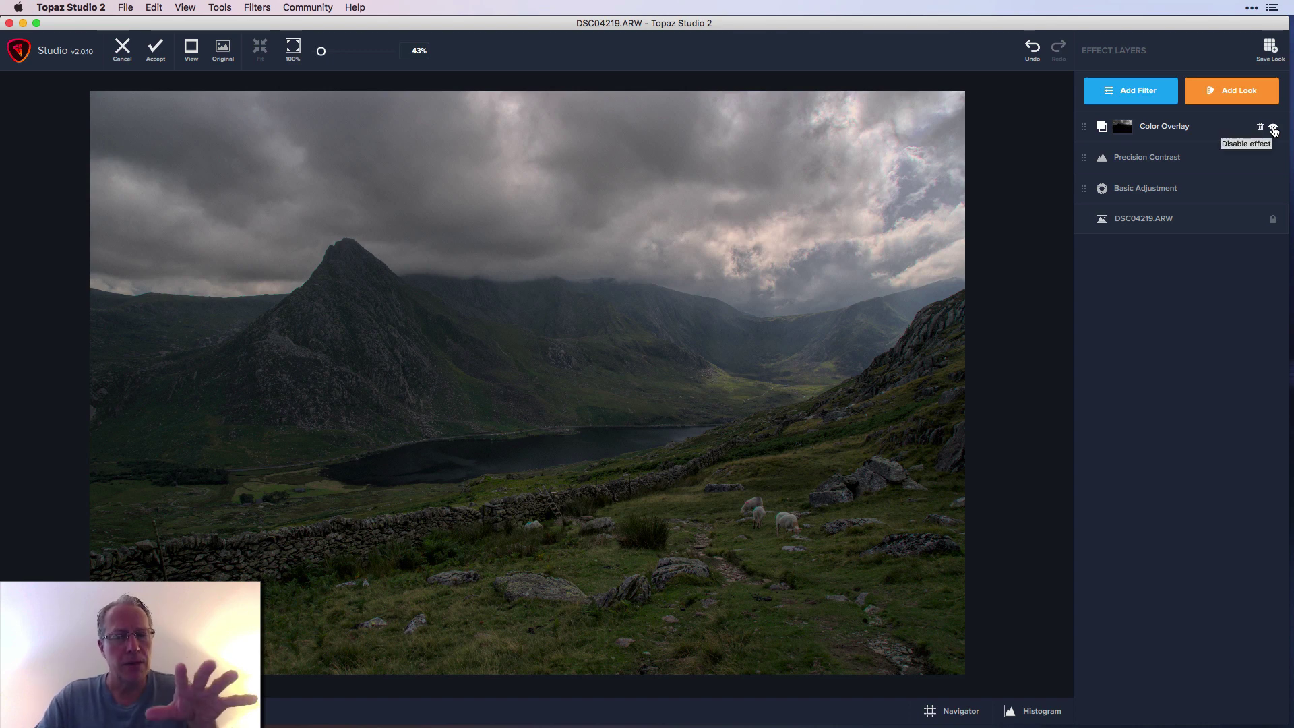
Reopen the Color Overlay mask's luminosity selection, try a transparency of 0.25, and return it to 0.00.
{"action": "left_click", "coordinate": [1123, 130]}
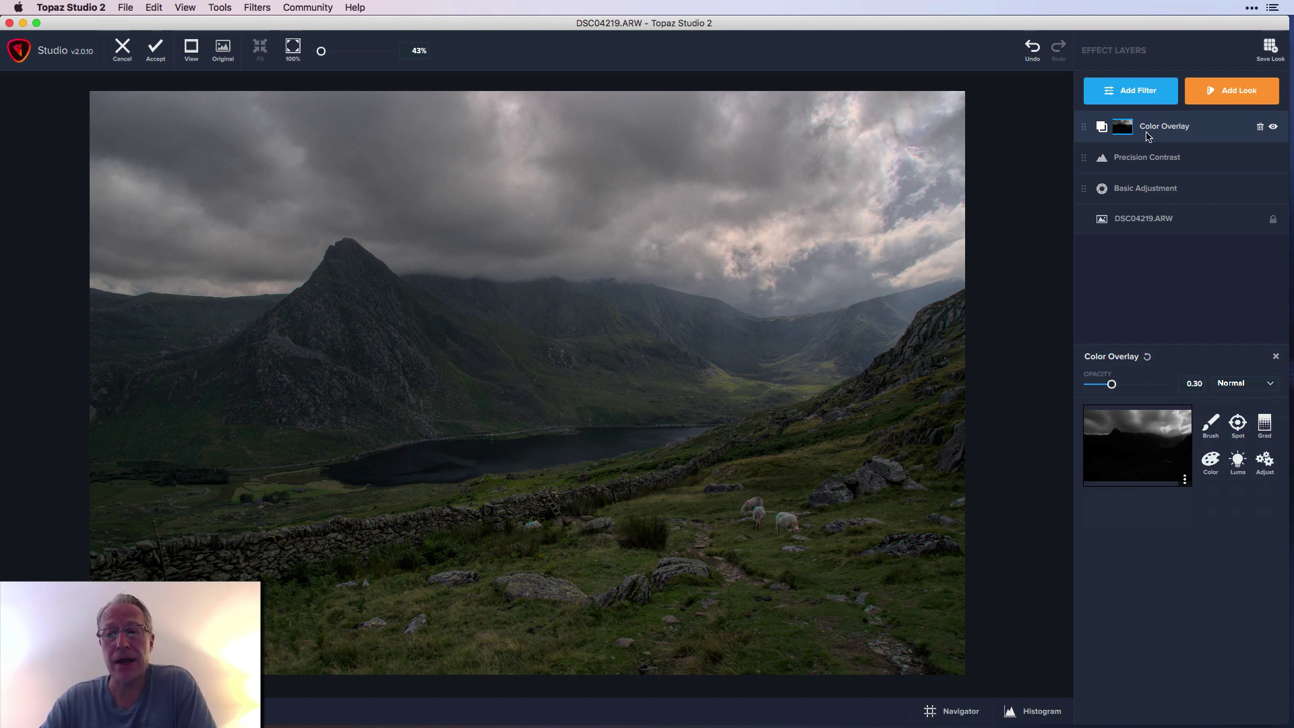
{"action": "left_click", "coordinate": [1237, 463]}
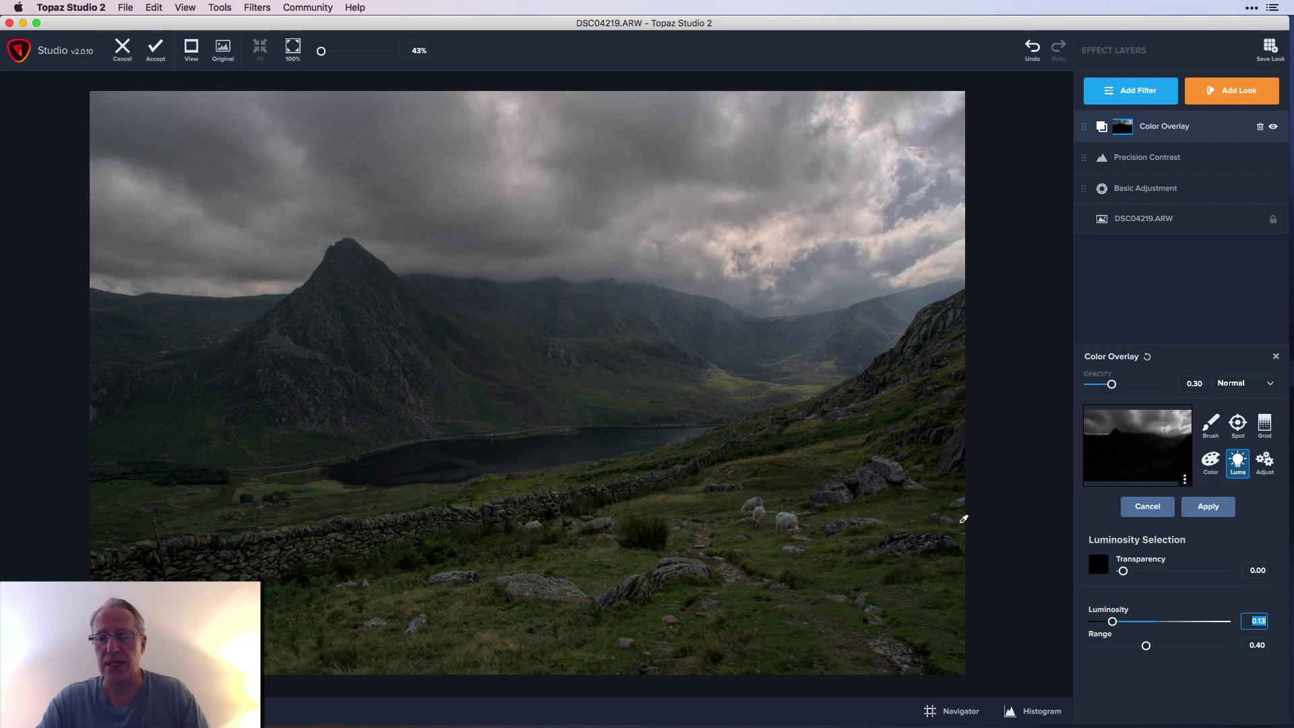
{"action": "left_click", "coordinate": [1124, 571]}
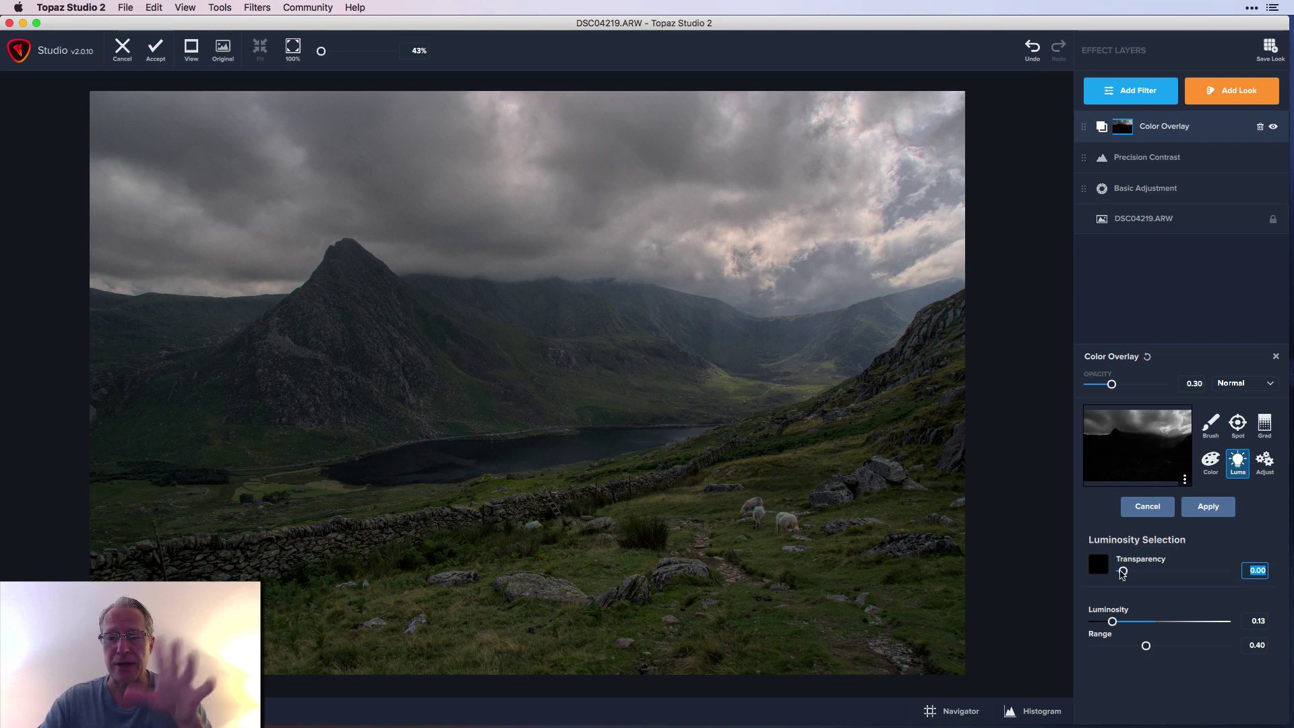
{"action": "left_click_drag", "start_coordinate": [1122, 572], "coordinate": [1149, 572]}
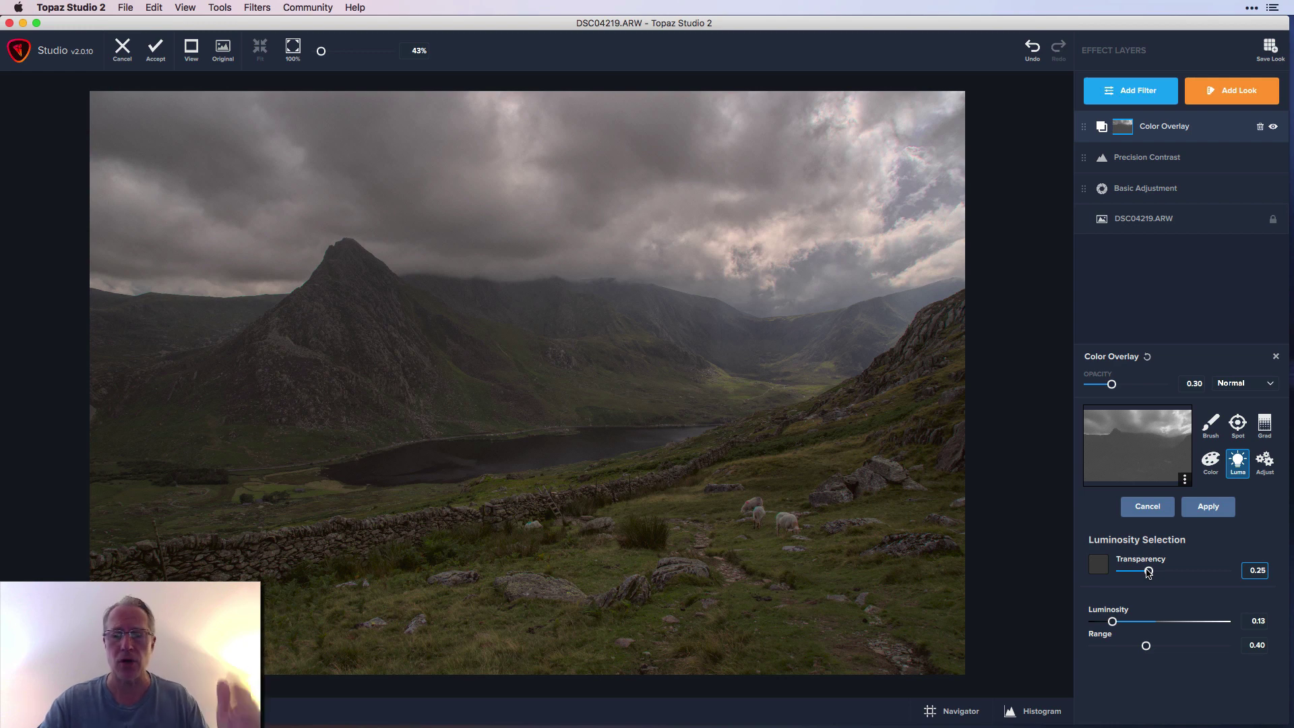
{"action": "left_click", "coordinate": [1148, 571]}
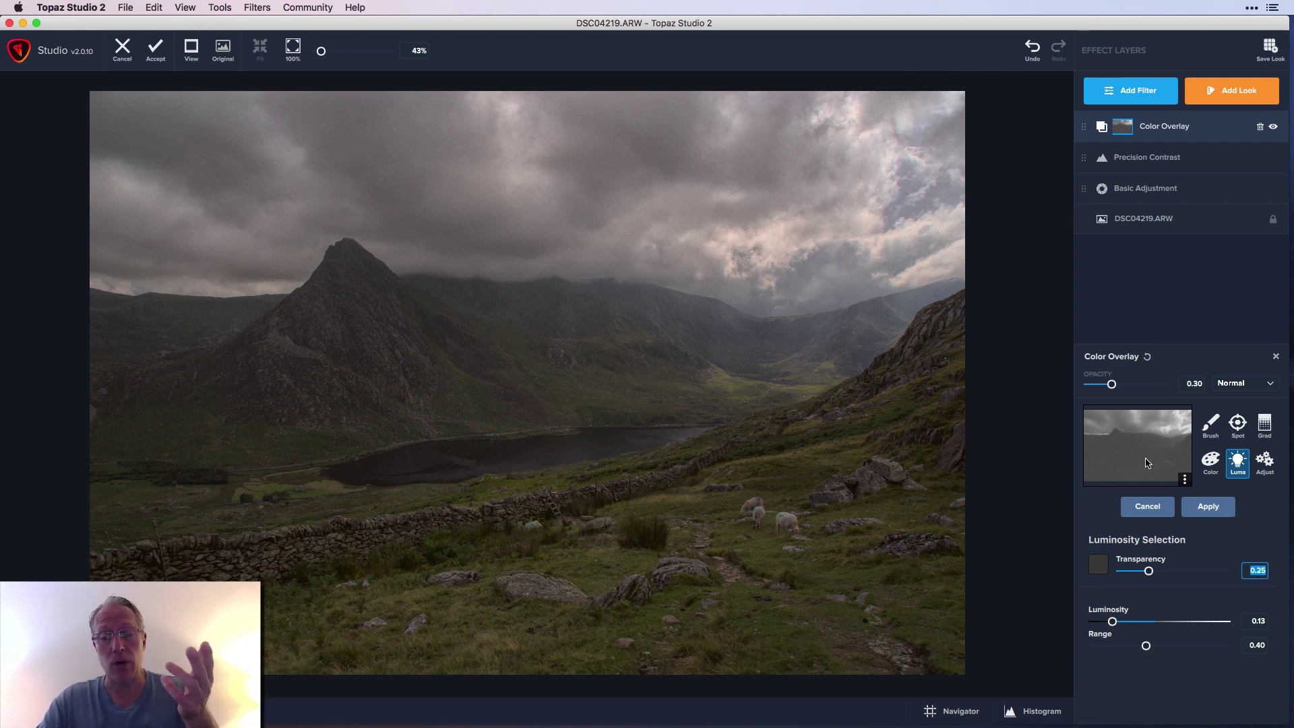
{"action": "left_click_drag", "start_coordinate": [1149, 570], "coordinate": [1092, 573]}
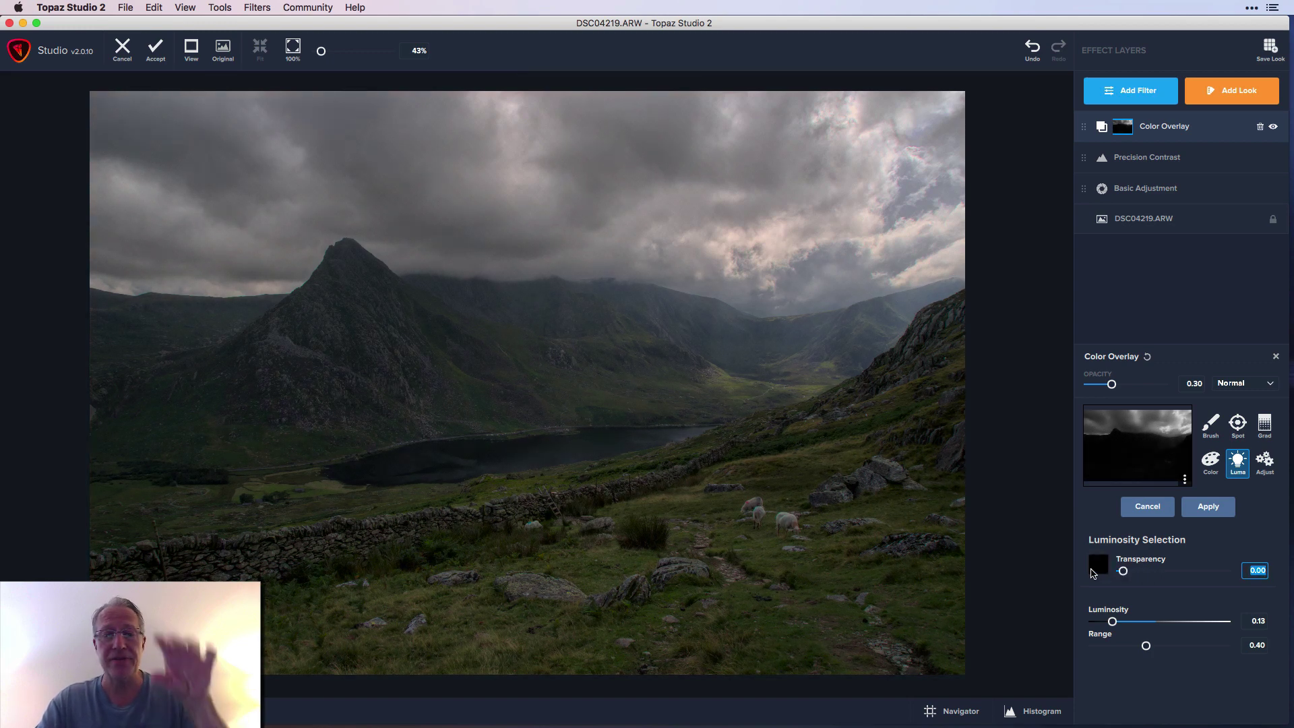
Try the luminosity selection's transparency at 1.00 and 0.00, and settle on 0.09.
{"action": "left_click", "coordinate": [1123, 572]}
{"action": "left_click_drag", "start_coordinate": [1122, 571], "coordinate": [1225, 571]}
{"action": "double_click", "coordinate": [1247, 571]}
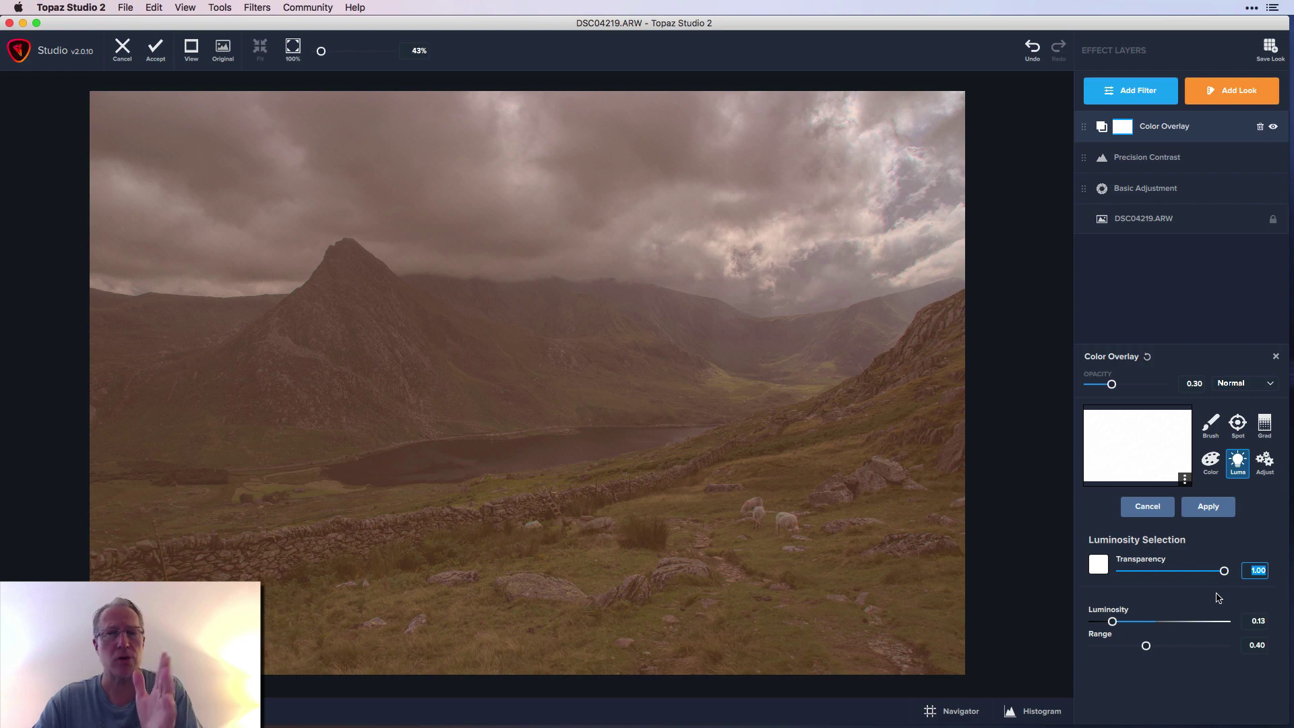
{"action": "left_click", "coordinate": [1224, 572]}
{"action": "left_click_drag", "start_coordinate": [1224, 571], "coordinate": [1099, 571]}
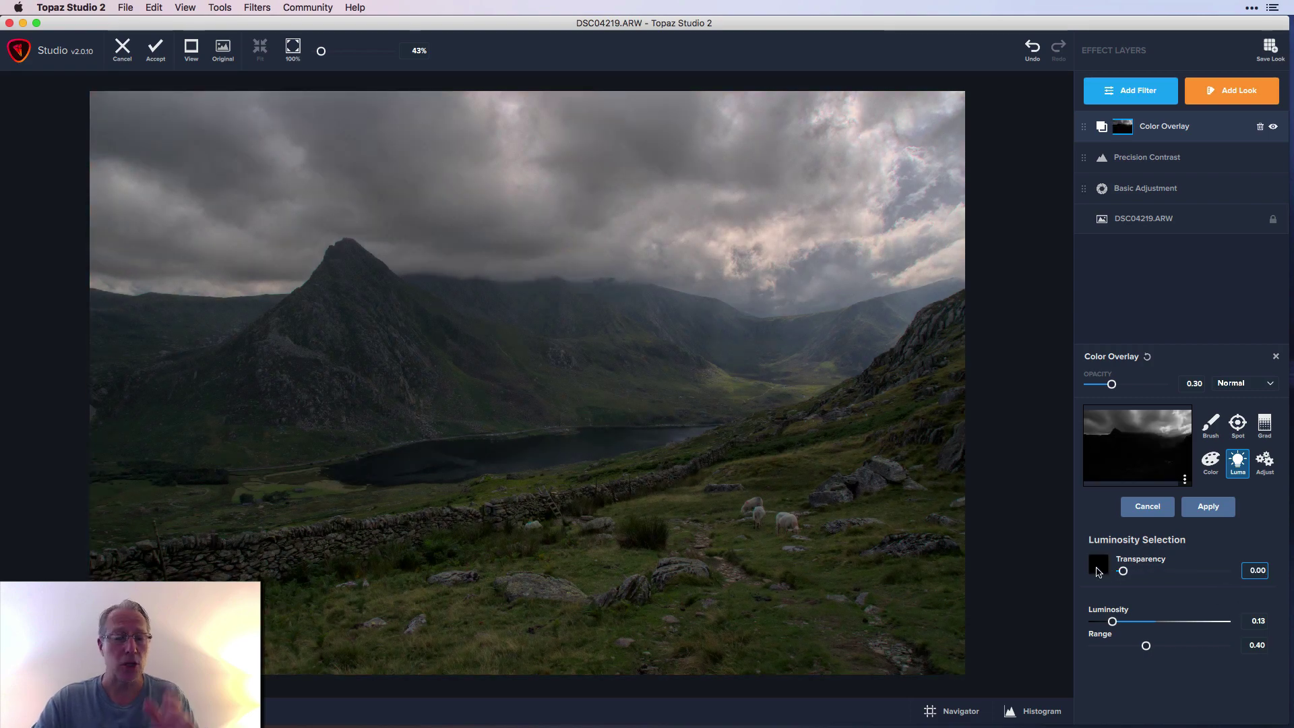
{"action": "left_click_drag", "start_coordinate": [1120, 572], "coordinate": [1240, 572]}
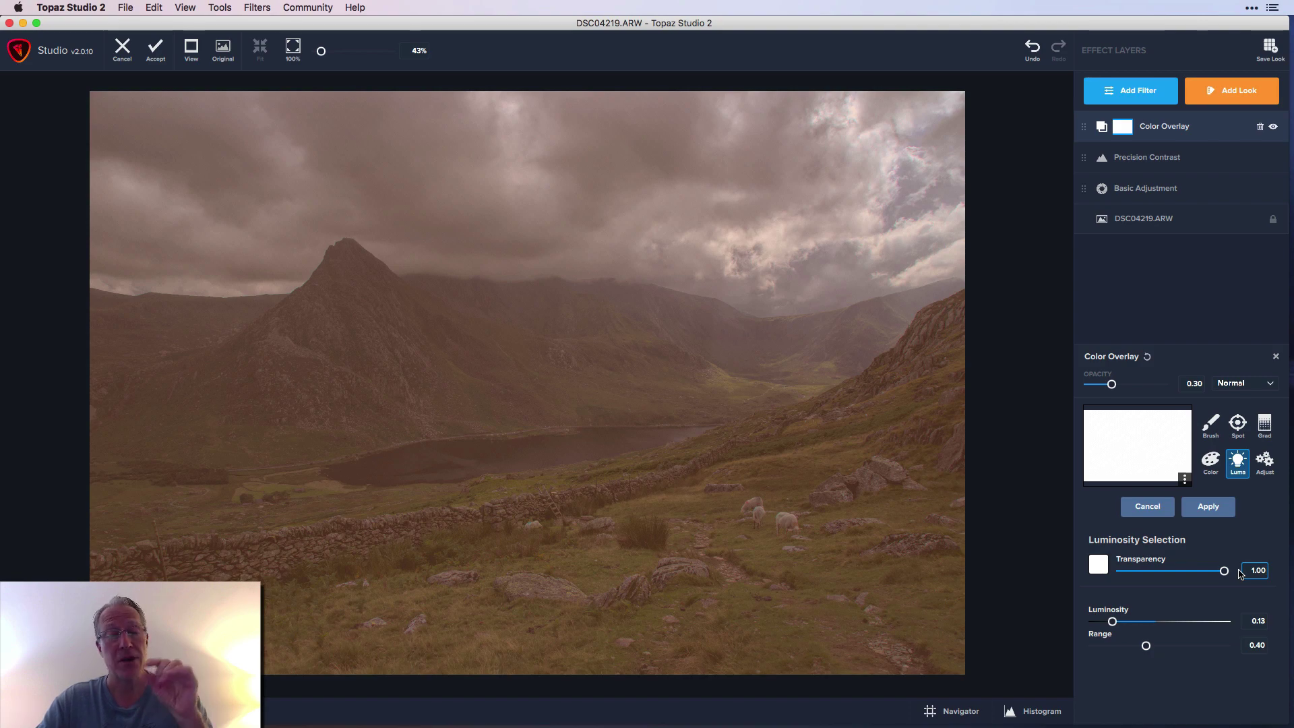
{"action": "left_click_drag", "start_coordinate": [1223, 571], "coordinate": [1132, 571]}
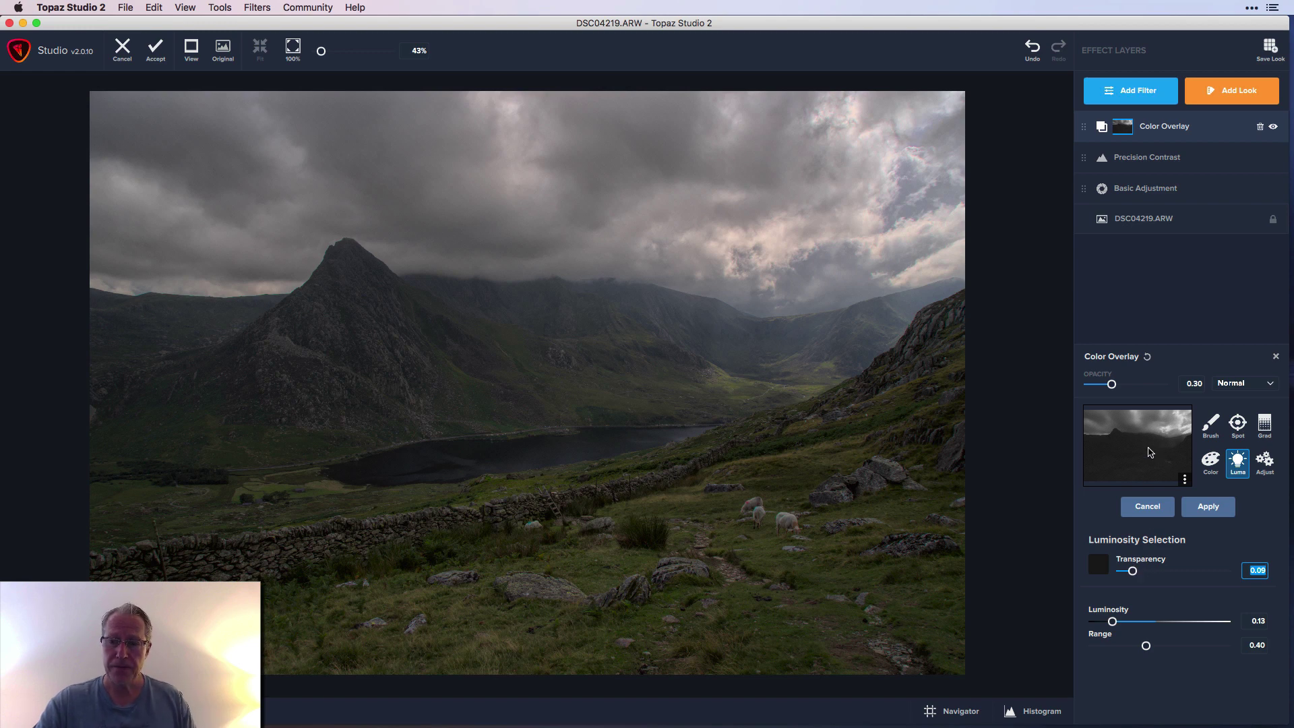
Set the transparency of the Color Overlay mask's luminosity selection to 0.00.
{"action": "left_click", "coordinate": [1133, 572]}
{"action": "left_click_drag", "start_coordinate": [1133, 571], "coordinate": [1119, 572]}
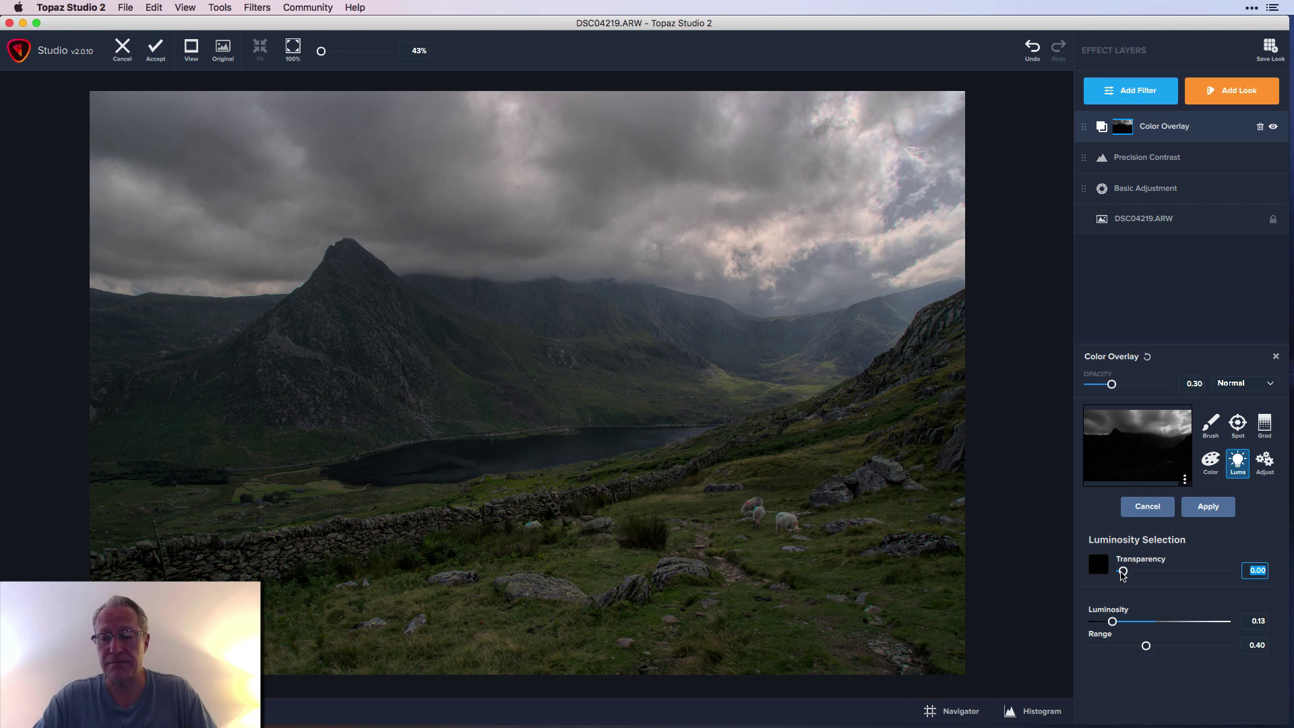
Try the mask's luminosity at 0.21, 0.07 and 0.04, resampling the dark lake area after each value.
{"action": "left_click", "coordinate": [1112, 622]}
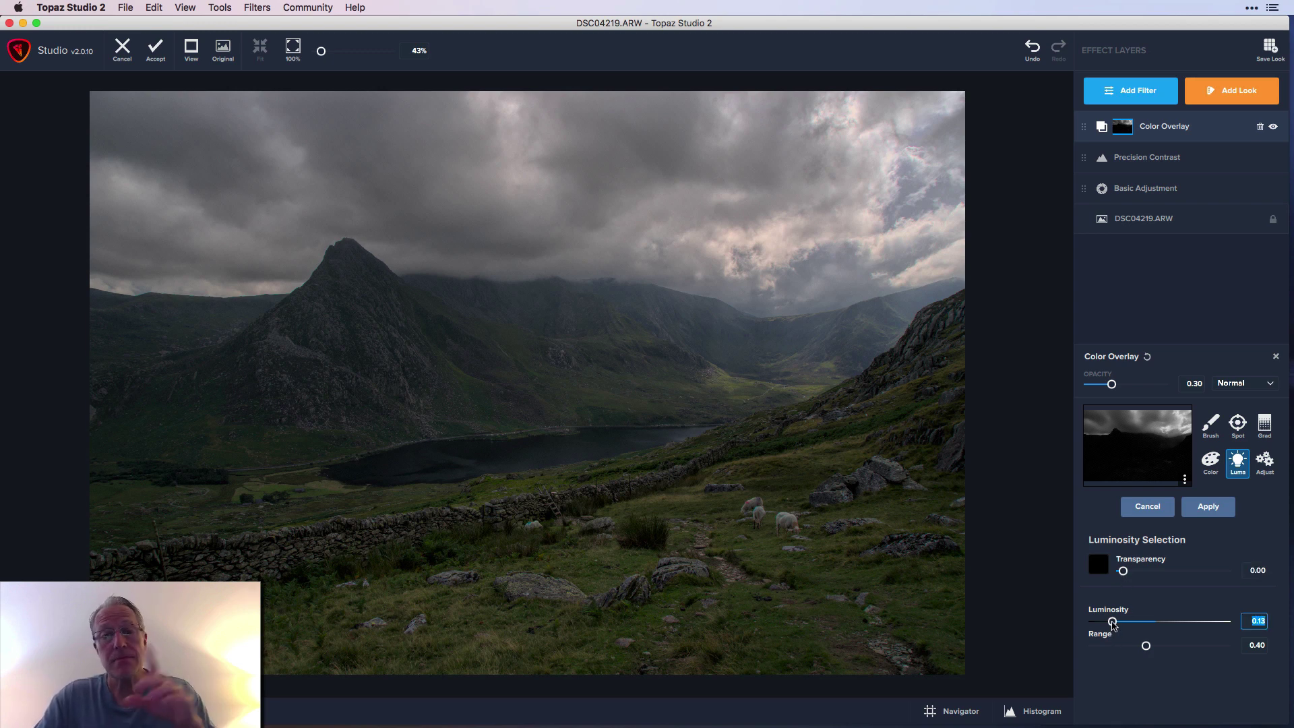
{"action": "mouse_move", "coordinate": [1112, 622]}
{"action": "left_mouse_down"}
{"action": "mouse_move", "coordinate": [1236, 618]}
{"action": "mouse_move", "coordinate": [1093, 619]}
{"action": "mouse_move", "coordinate": [1122, 621]}
{"action": "left_mouse_up"}
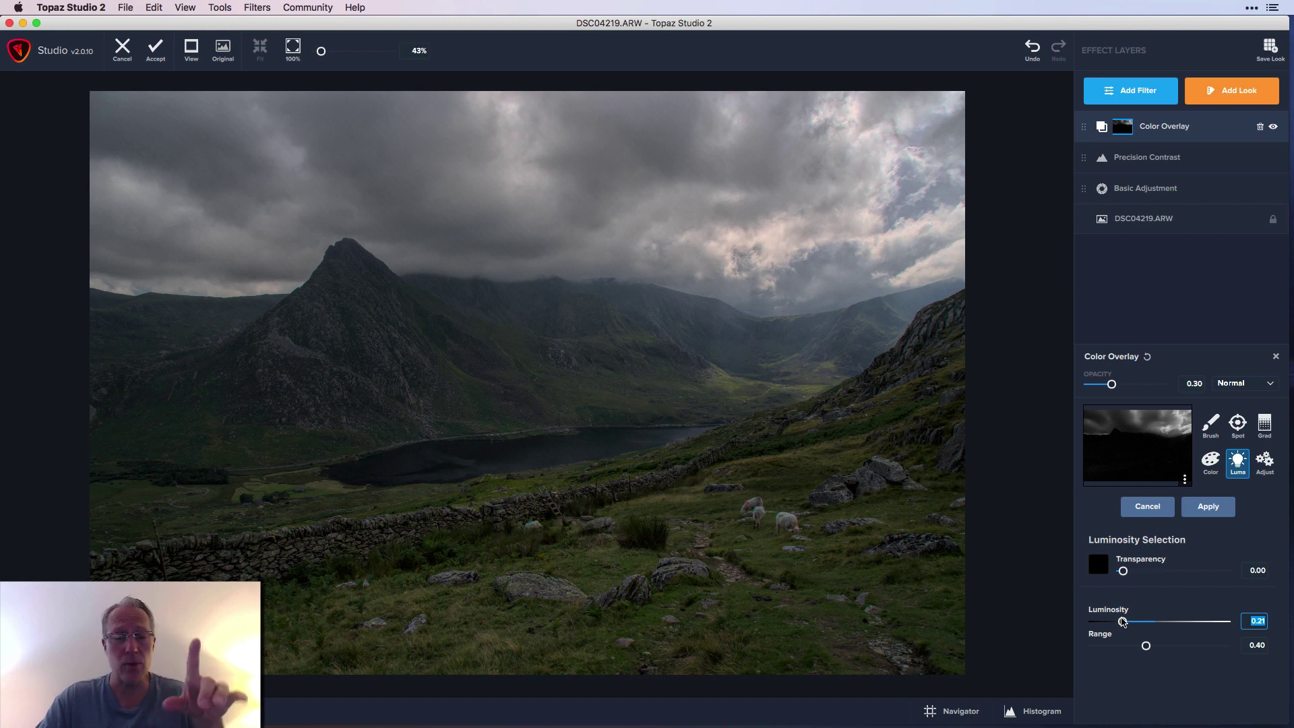
{"action": "left_click", "coordinate": [406, 453]}
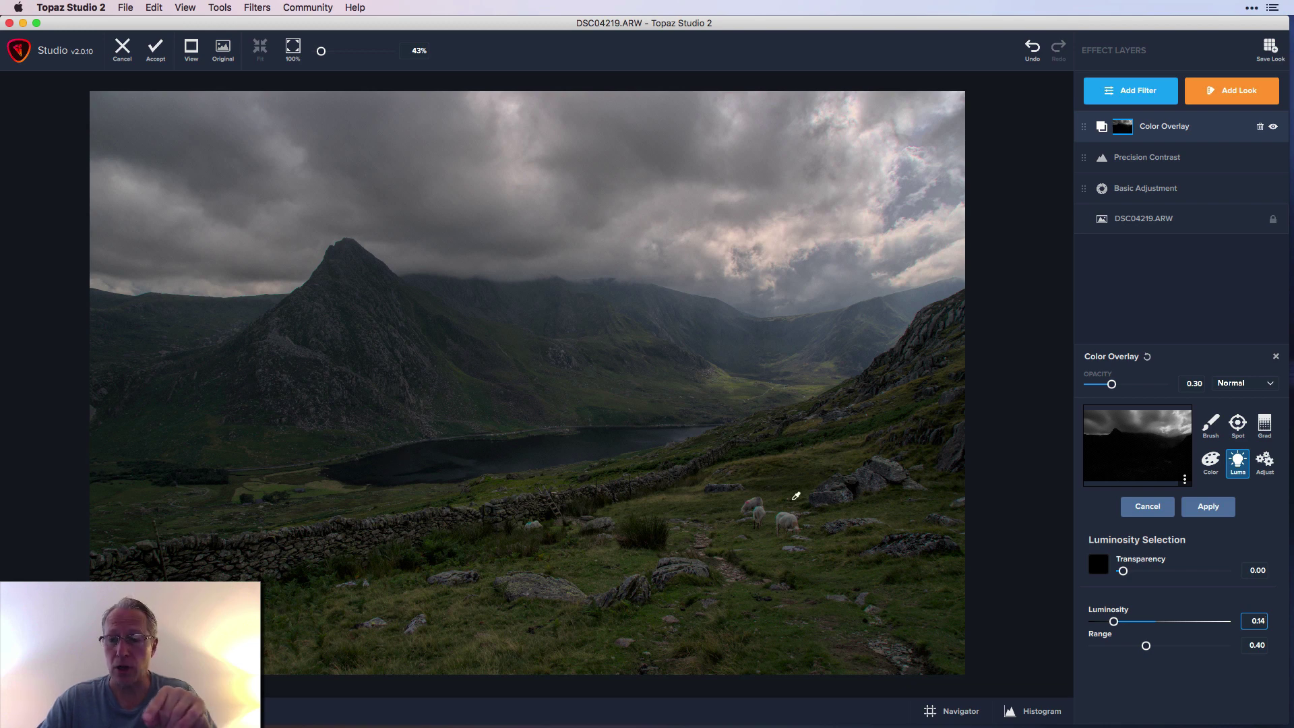
{"action": "left_click", "coordinate": [1113, 621]}
{"action": "mouse_move", "coordinate": [1113, 620]}
{"action": "left_mouse_down"}
{"action": "mouse_move", "coordinate": [1132, 622]}
{"action": "mouse_move", "coordinate": [1105, 621]}
{"action": "left_mouse_up"}
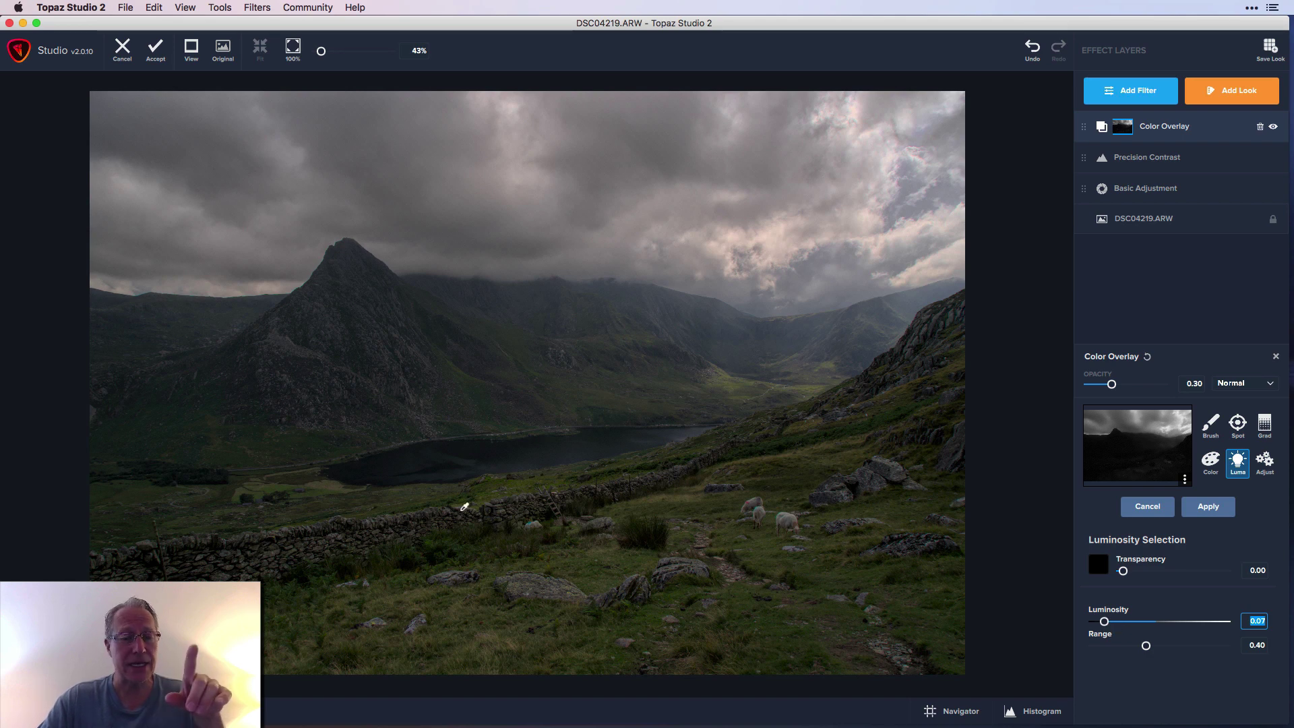
{"action": "left_click", "coordinate": [387, 461]}
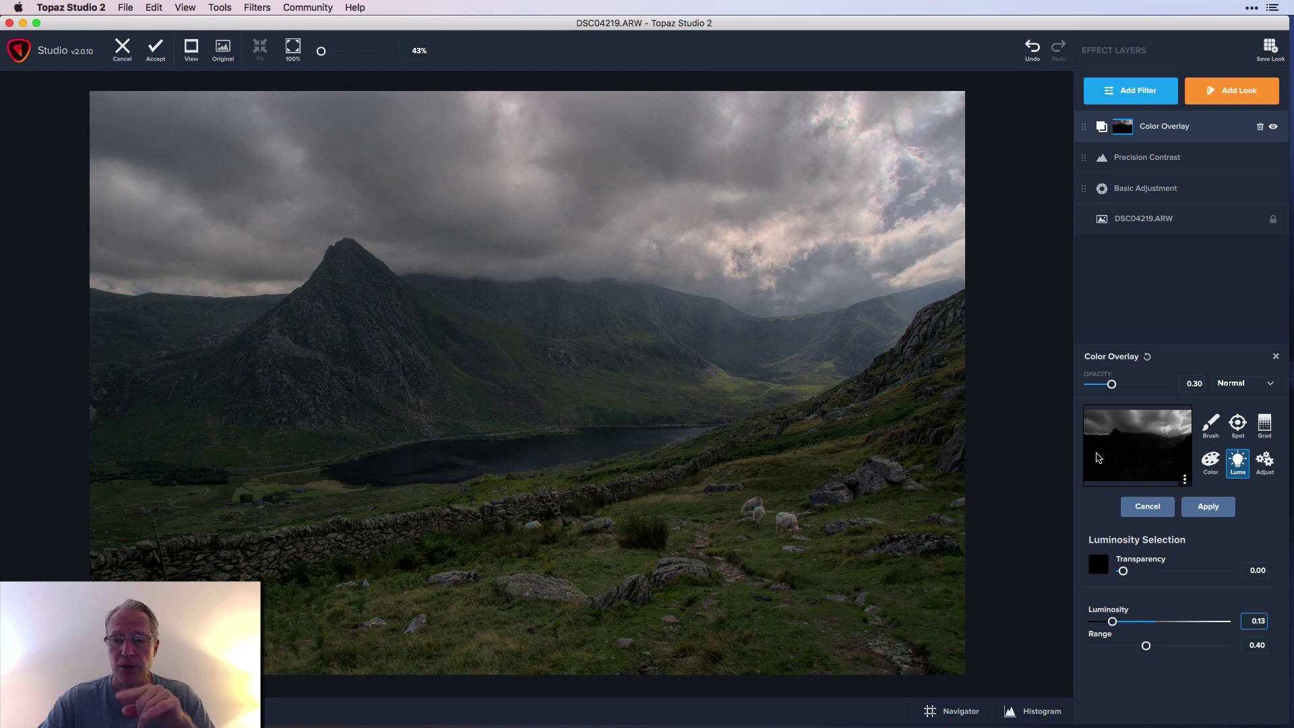
{"action": "left_click_drag", "start_coordinate": [1114, 622], "coordinate": [1100, 622]}
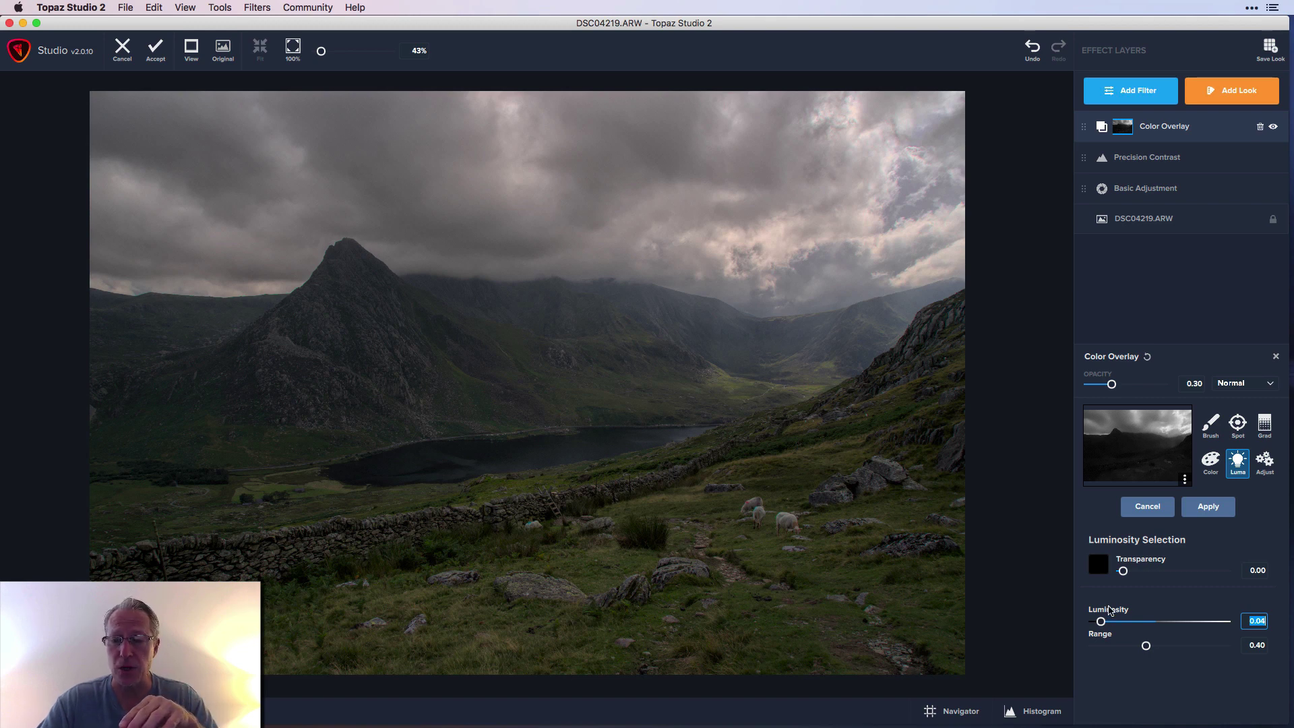
{"action": "left_click", "coordinate": [403, 458]}
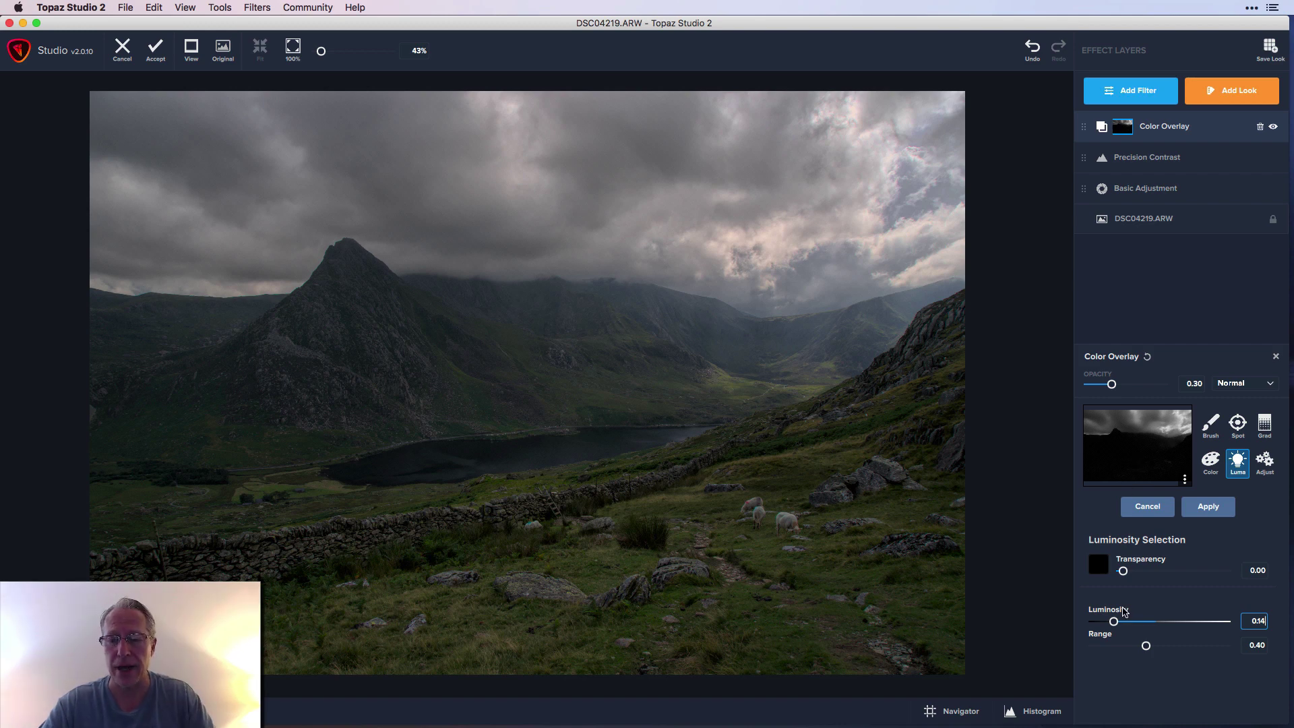
Set the Color Overlay mask's luminosity to 0.04 and its range to 0.36, and apply the selection.
{"action": "left_click_drag", "start_coordinate": [1114, 622], "coordinate": [1100, 624]}
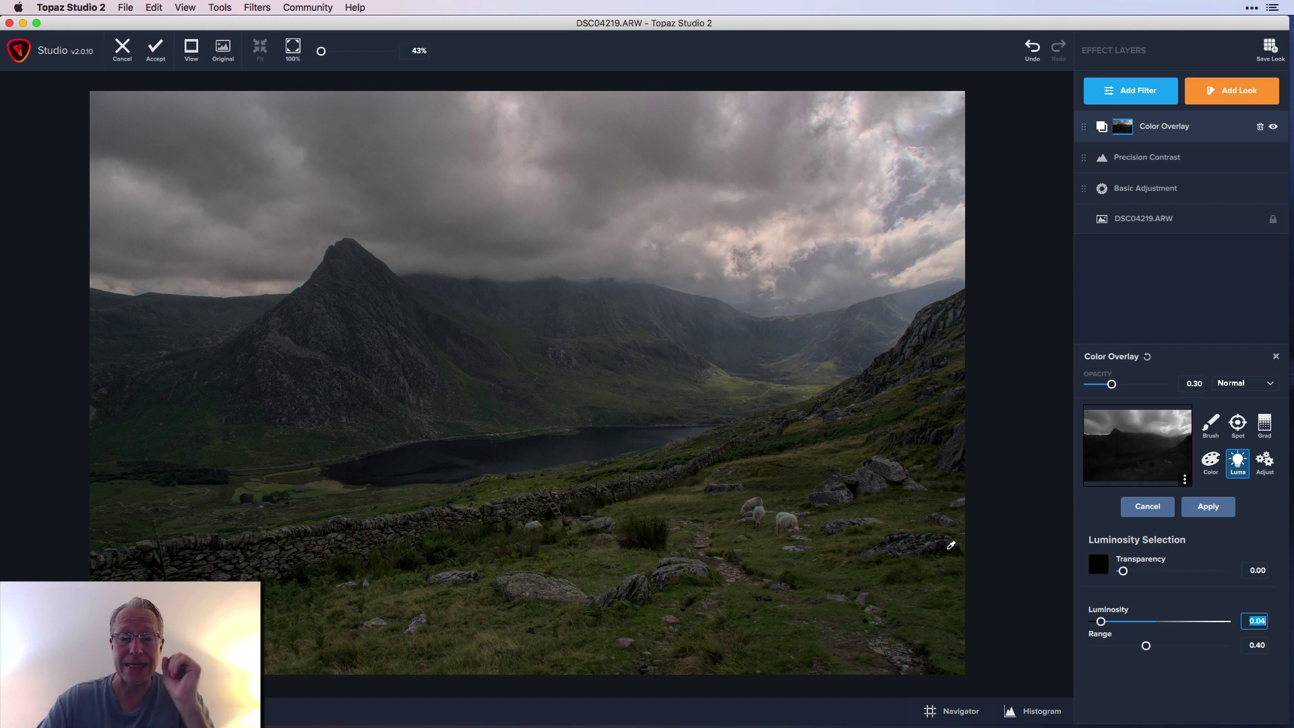
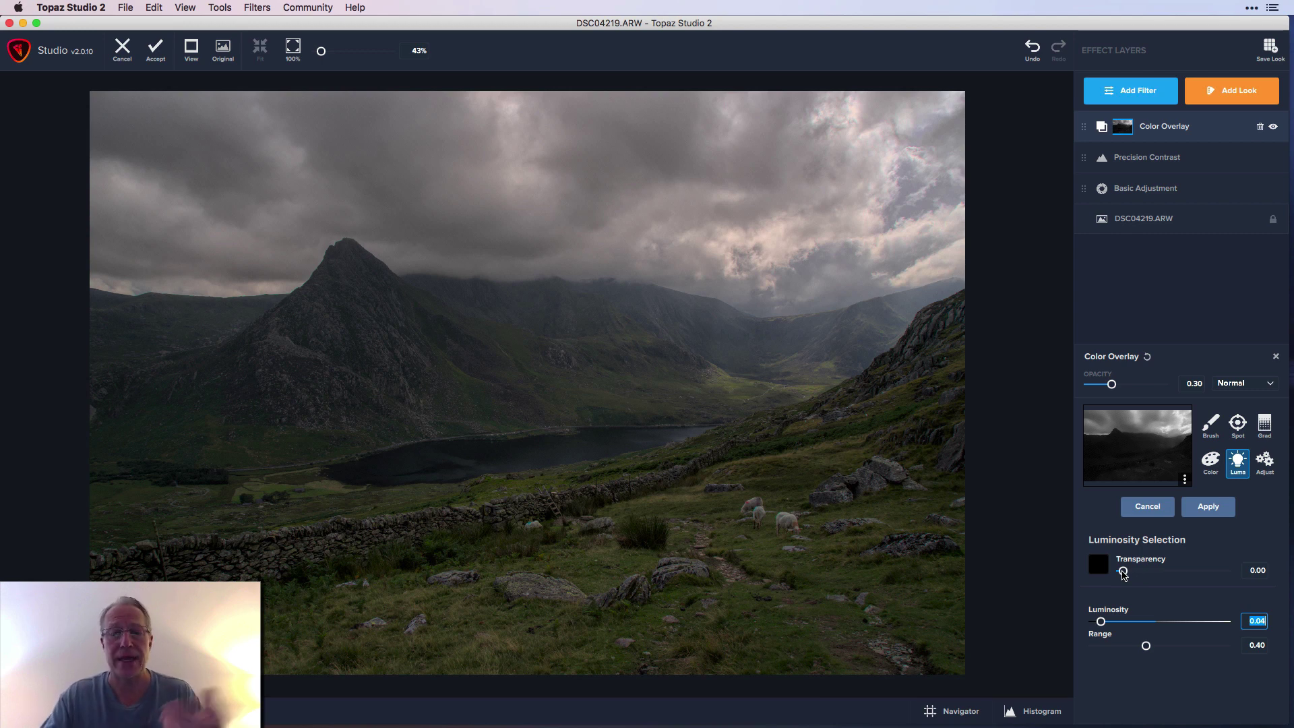
{"action": "left_click", "coordinate": [1145, 645]}
{"action": "mouse_move", "coordinate": [1146, 648]}
{"action": "left_mouse_down"}
{"action": "mouse_move", "coordinate": [1120, 648]}
{"action": "mouse_move", "coordinate": [1238, 644]}
{"action": "mouse_move", "coordinate": [1092, 654]}
{"action": "mouse_move", "coordinate": [1142, 658]}
{"action": "left_mouse_up"}
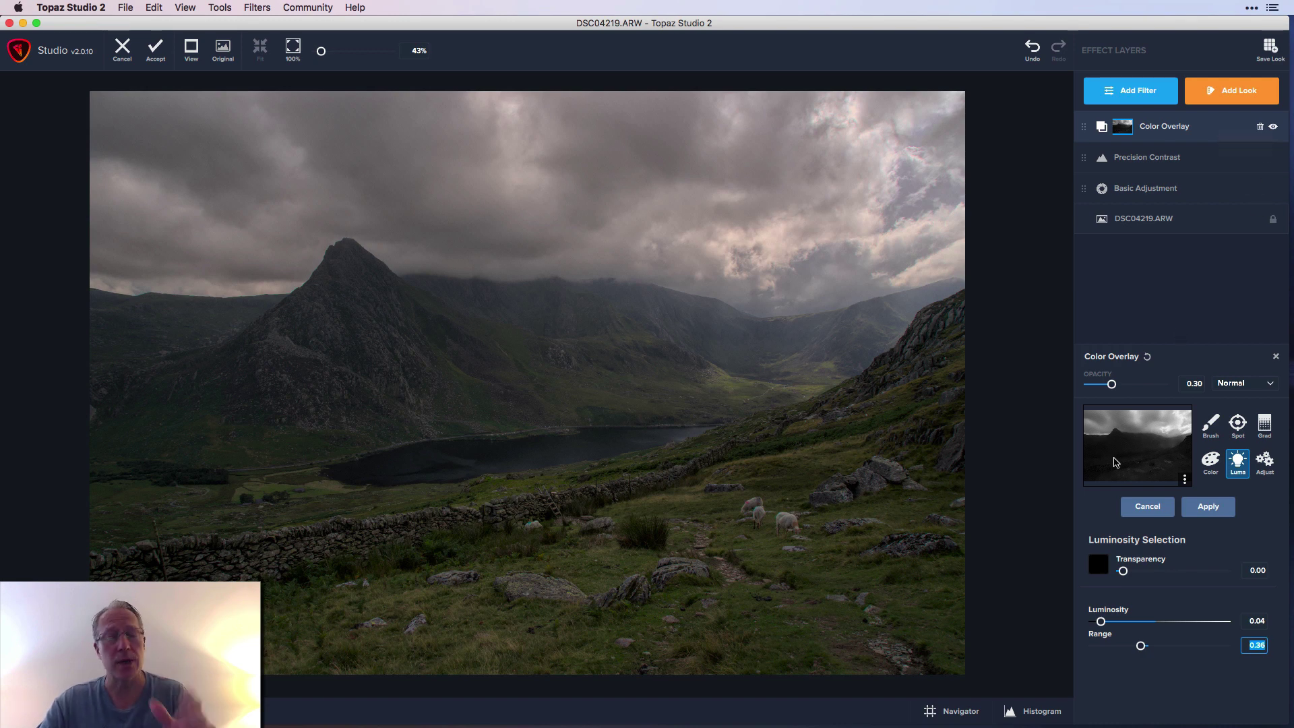
{"action": "left_click", "coordinate": [1184, 481]}
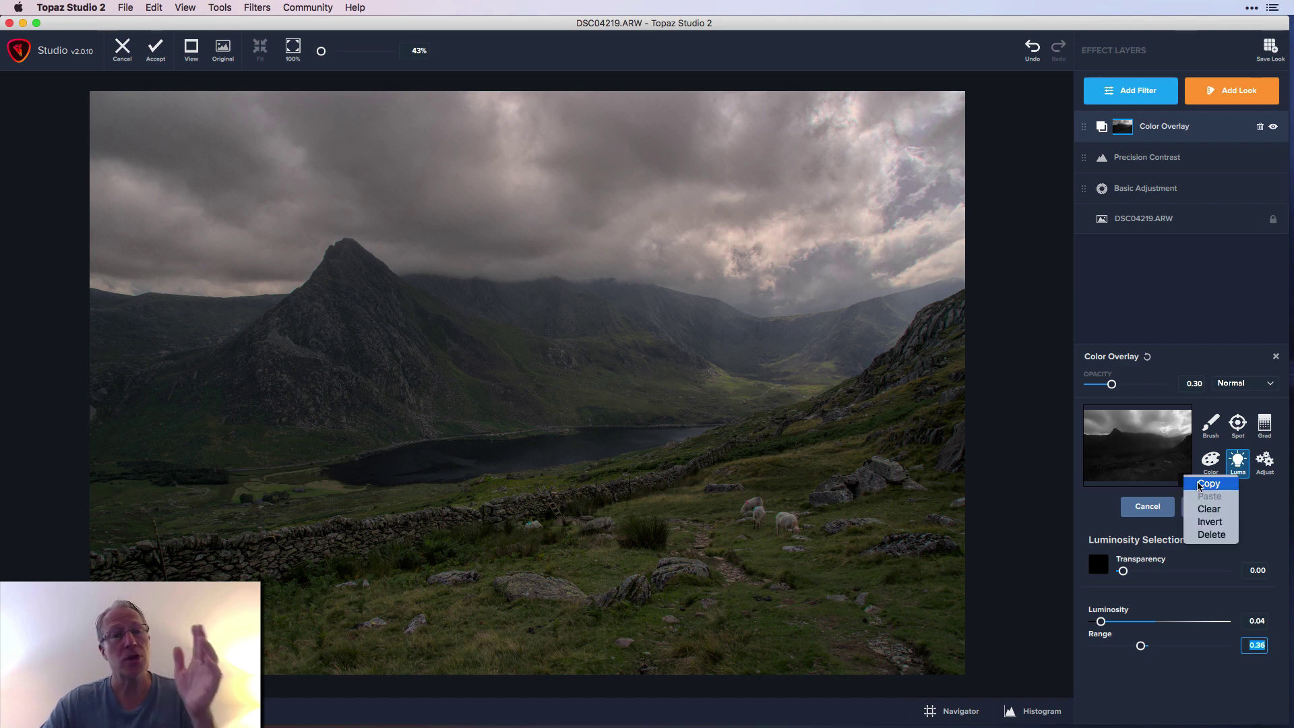
{"action": "left_click", "coordinate": [1253, 519]}
{"action": "left_click", "coordinate": [1211, 510]}
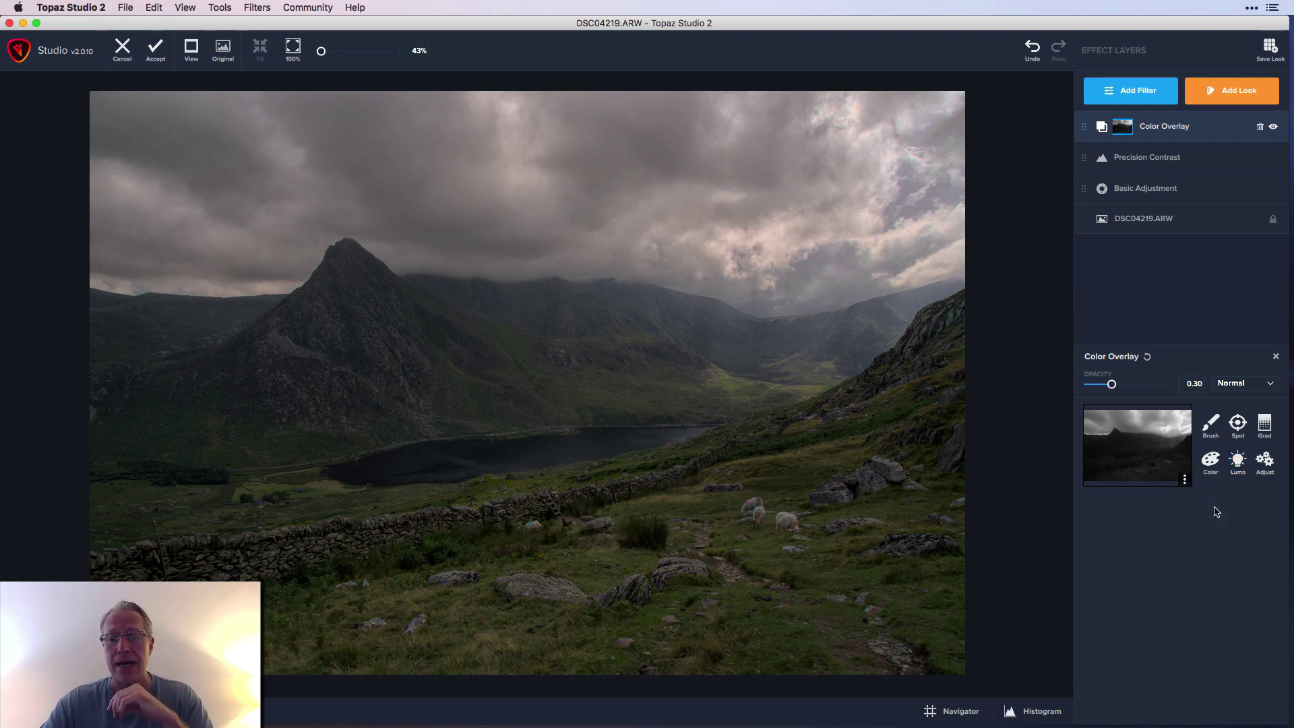
Close the Color Overlay settings and compare the photo with the overlay disabled and enabled.
{"action": "left_click", "coordinate": [1276, 356]}
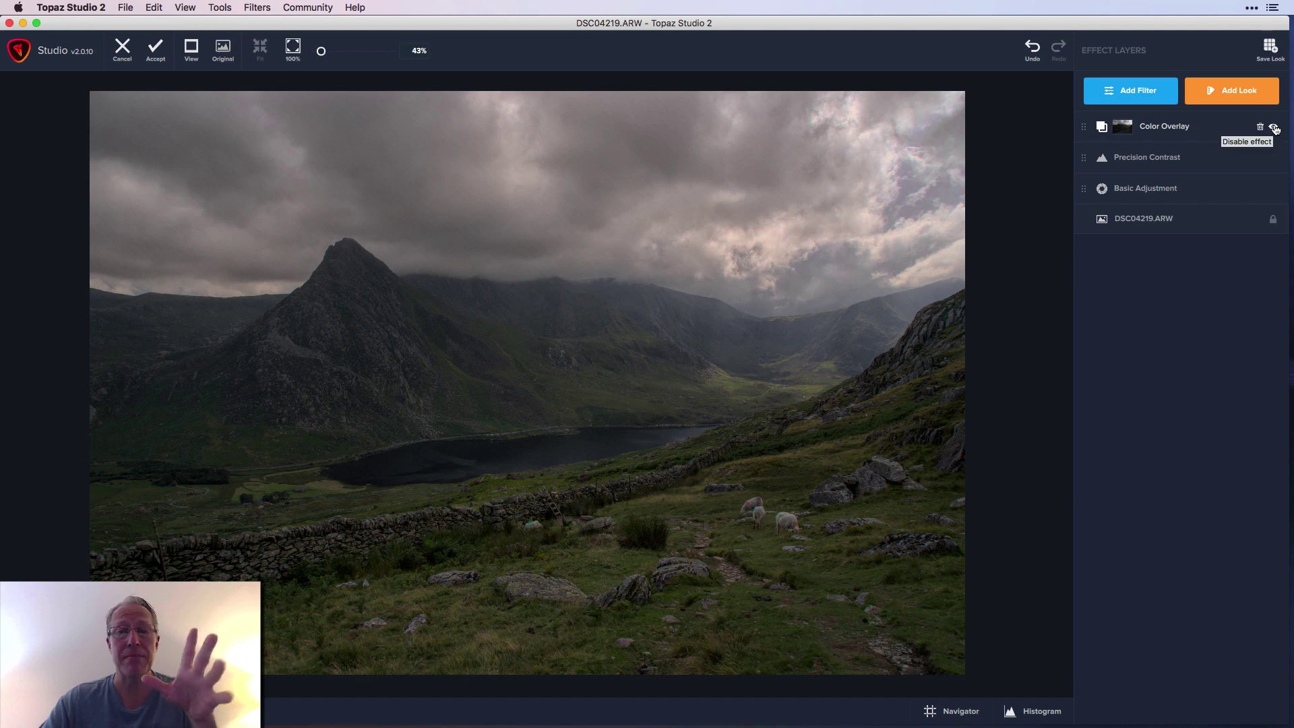
{"action": "left_click", "coordinate": [1275, 128]}
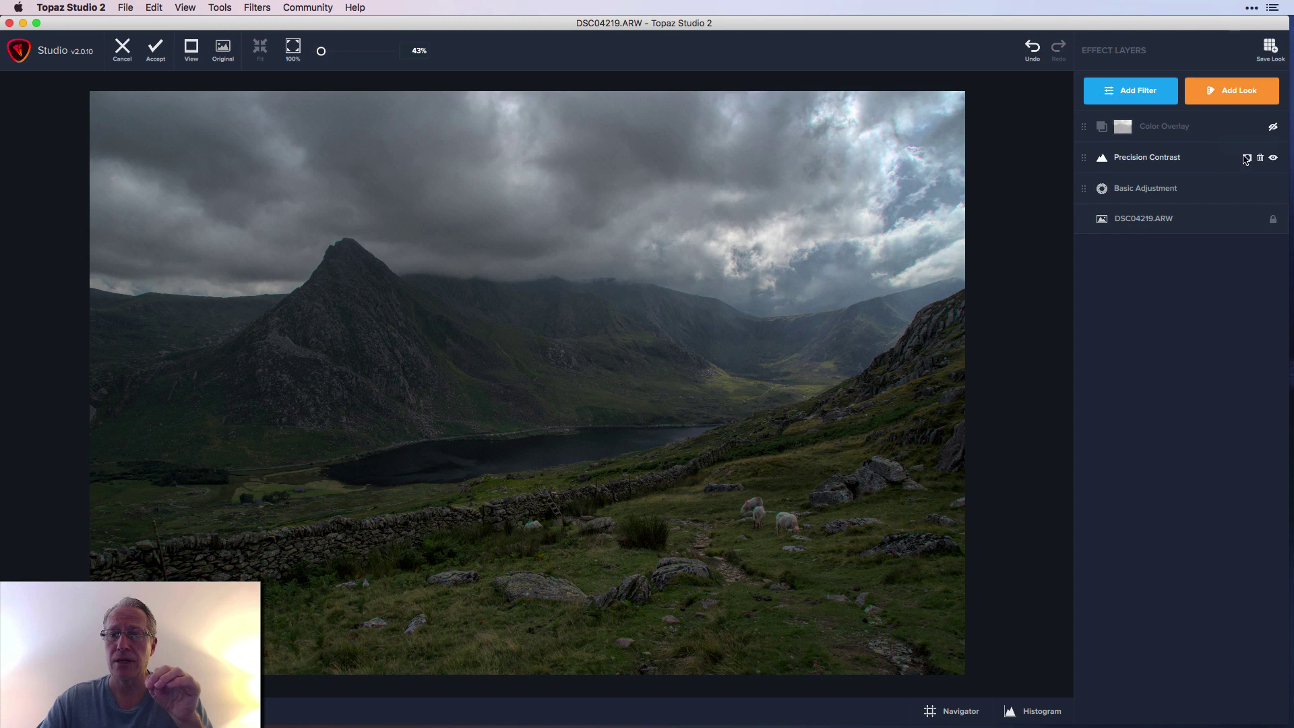
{"action": "left_click", "coordinate": [1274, 128]}
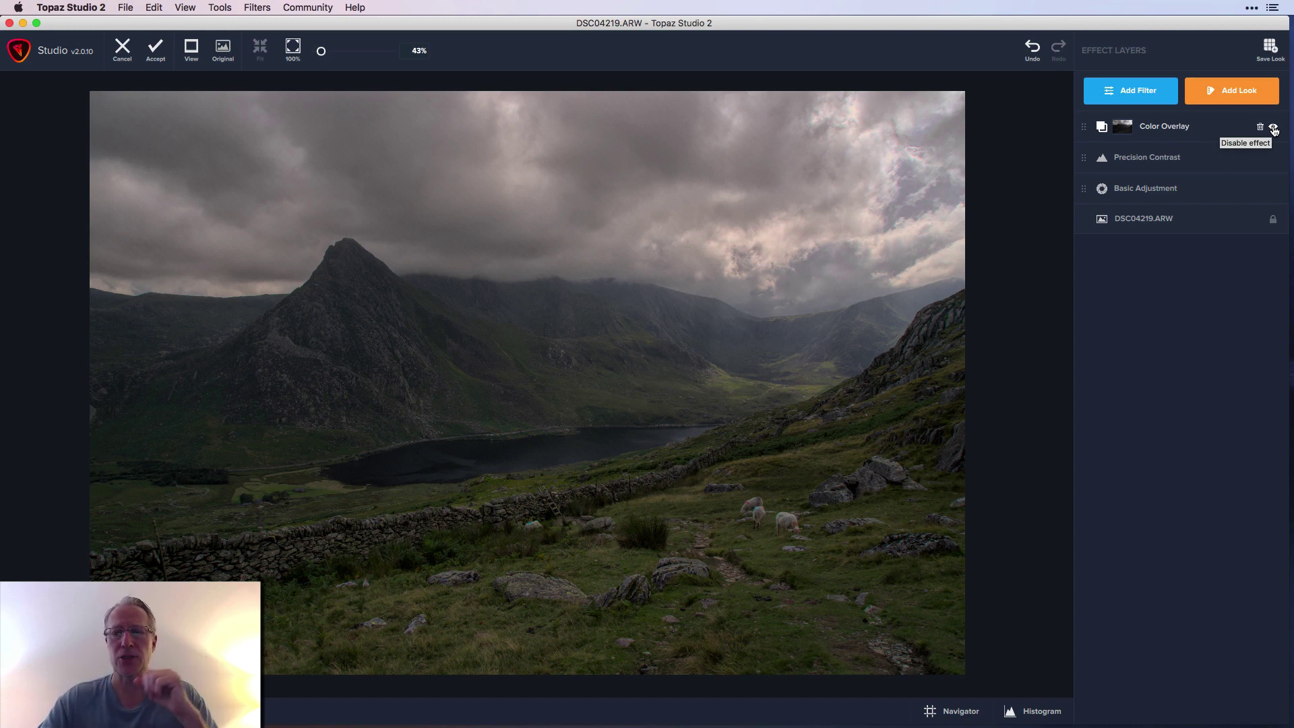
Add a Focal Blur filter and set its type to Tilt & Shift.
{"action": "left_click", "coordinate": [1144, 92]}
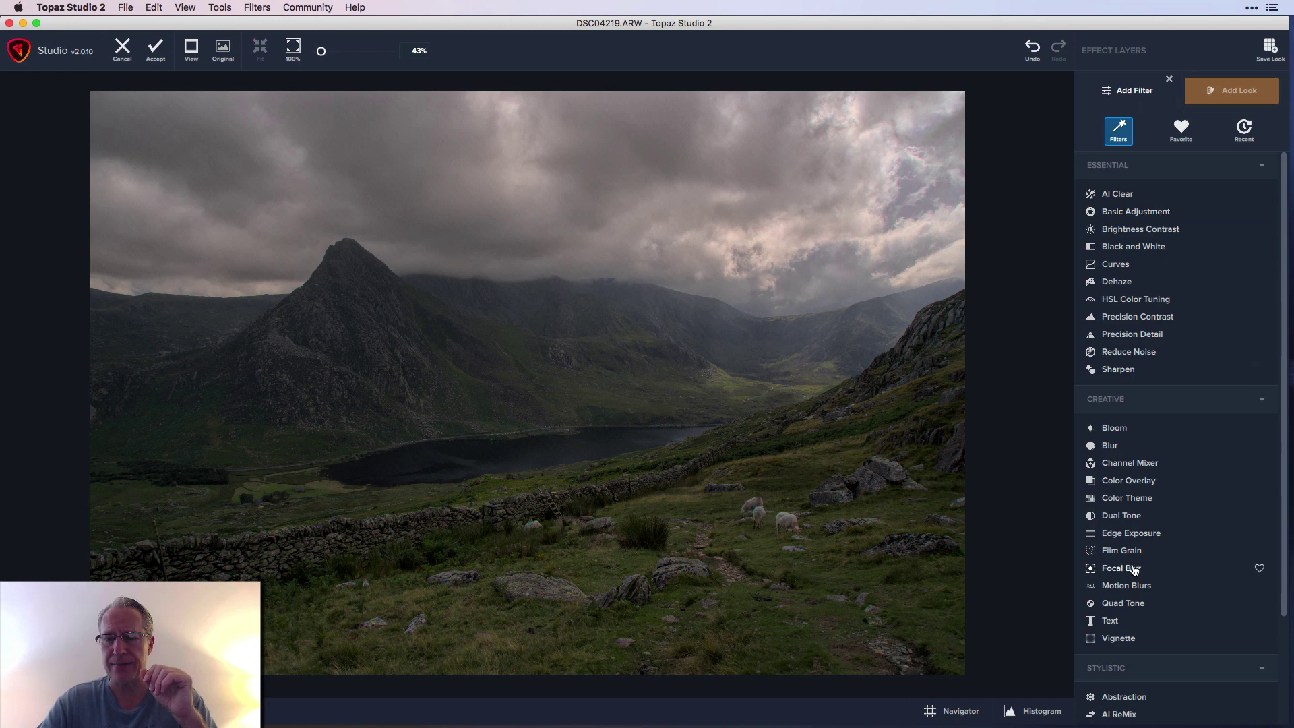
{"action": "left_click", "coordinate": [1134, 570]}
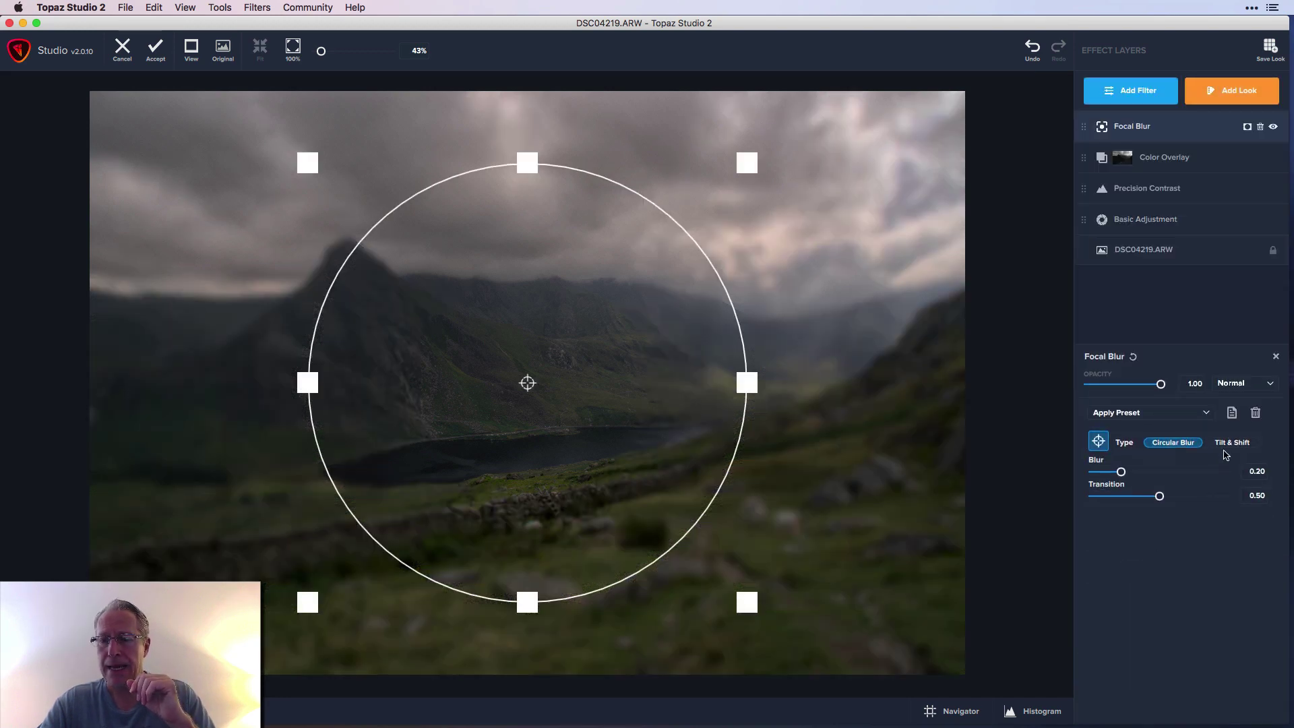
{"action": "left_click", "coordinate": [1229, 444]}
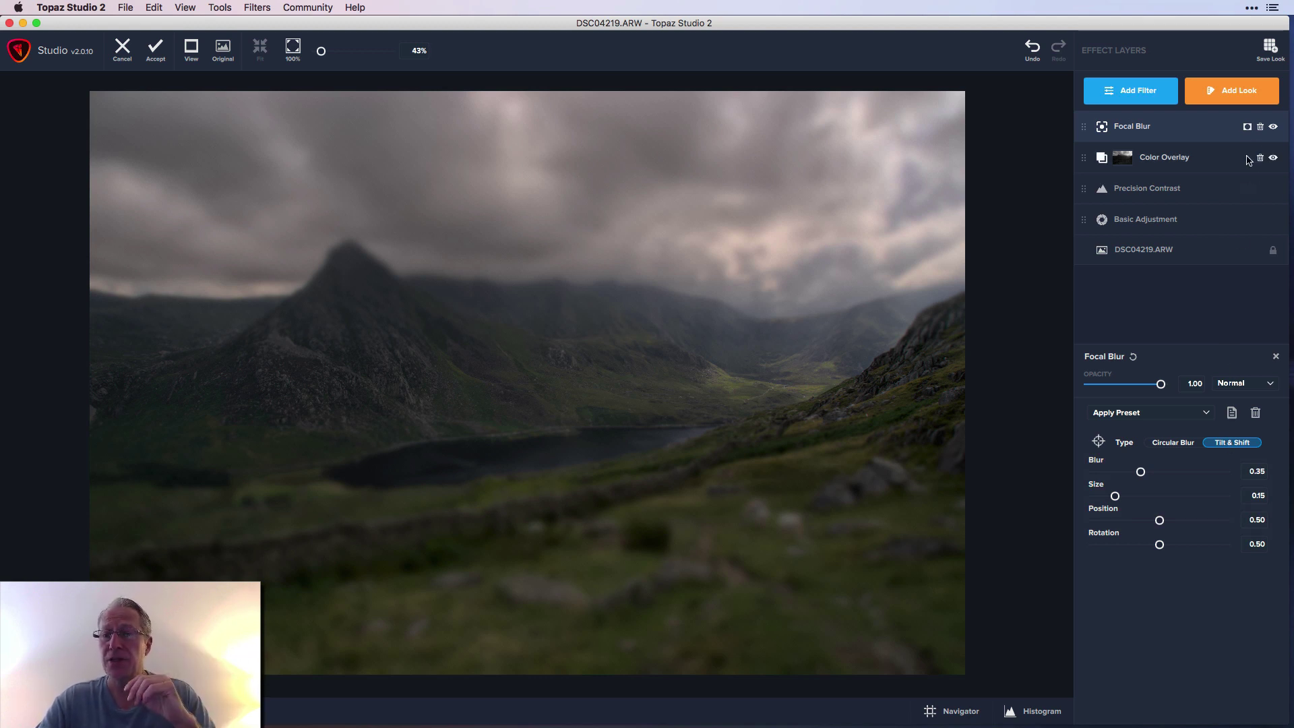
Add a luminosity mask to the Focal Blur, sampling the dark lake at luminosity 0.13 with transparency 0.00.
{"action": "left_click", "coordinate": [1248, 128]}
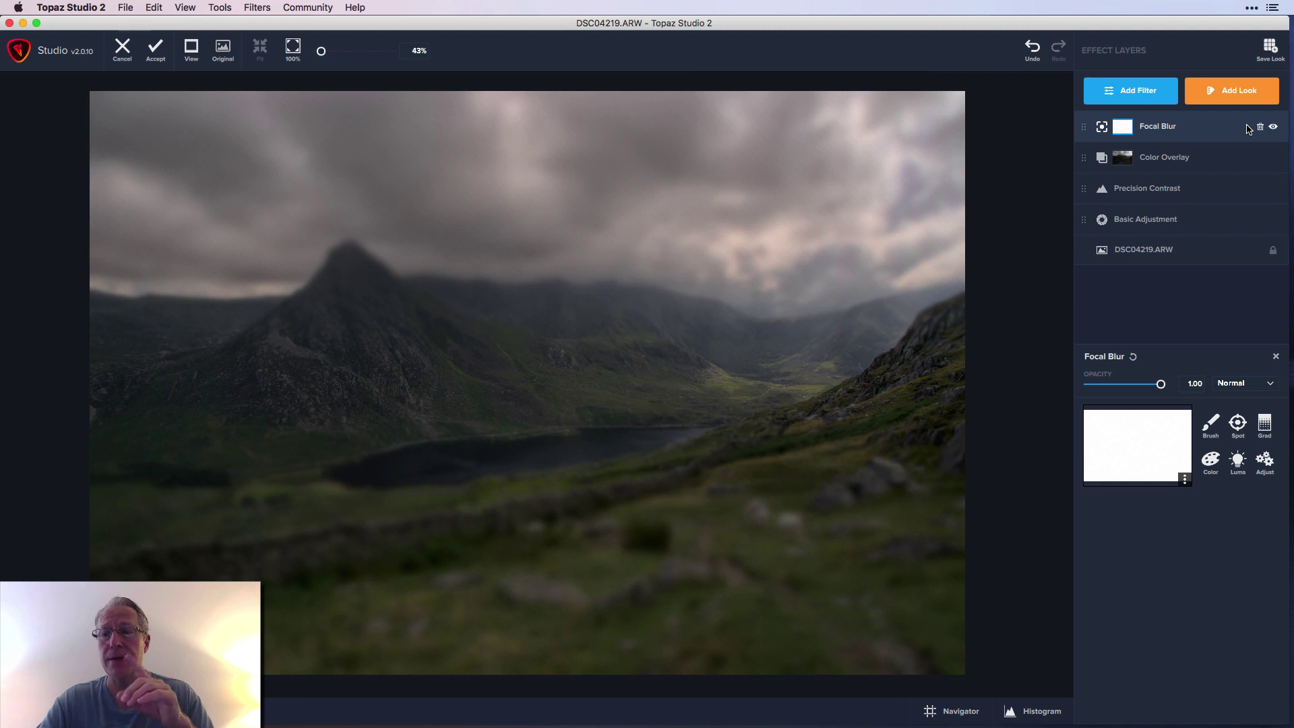
{"action": "left_click", "coordinate": [1237, 465]}
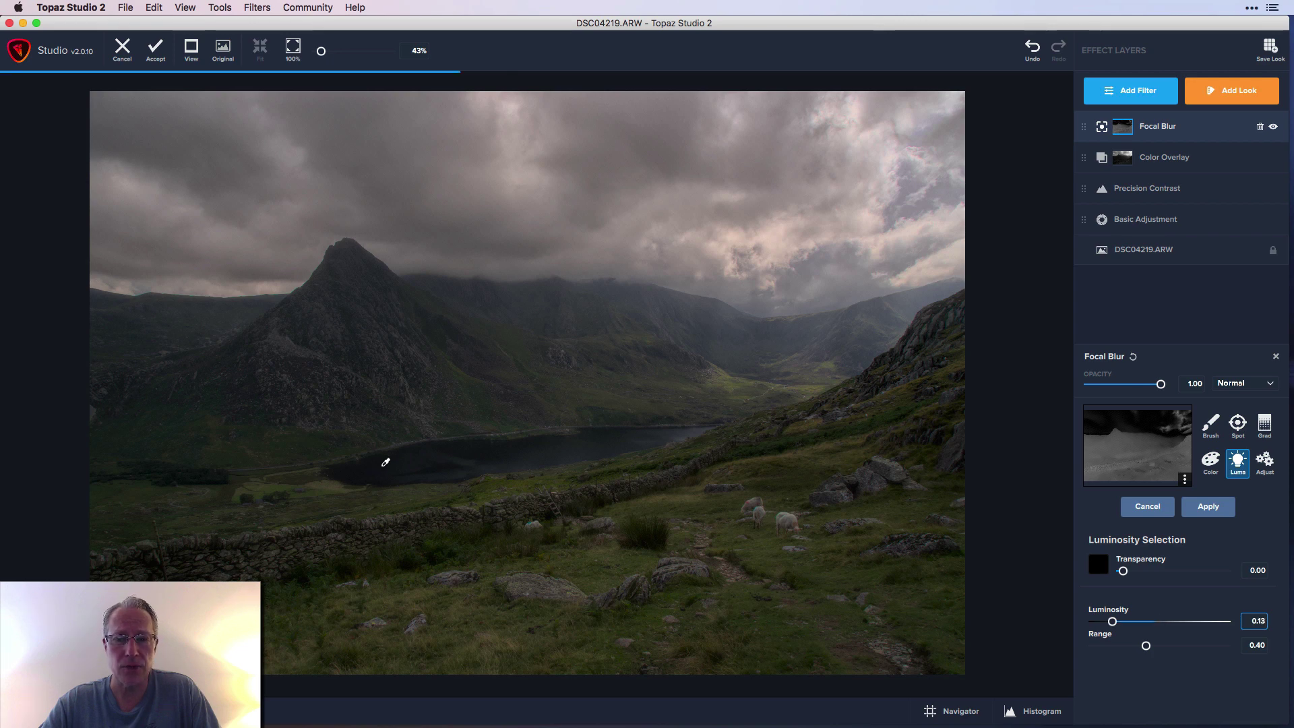
{"action": "left_click", "coordinate": [386, 462]}
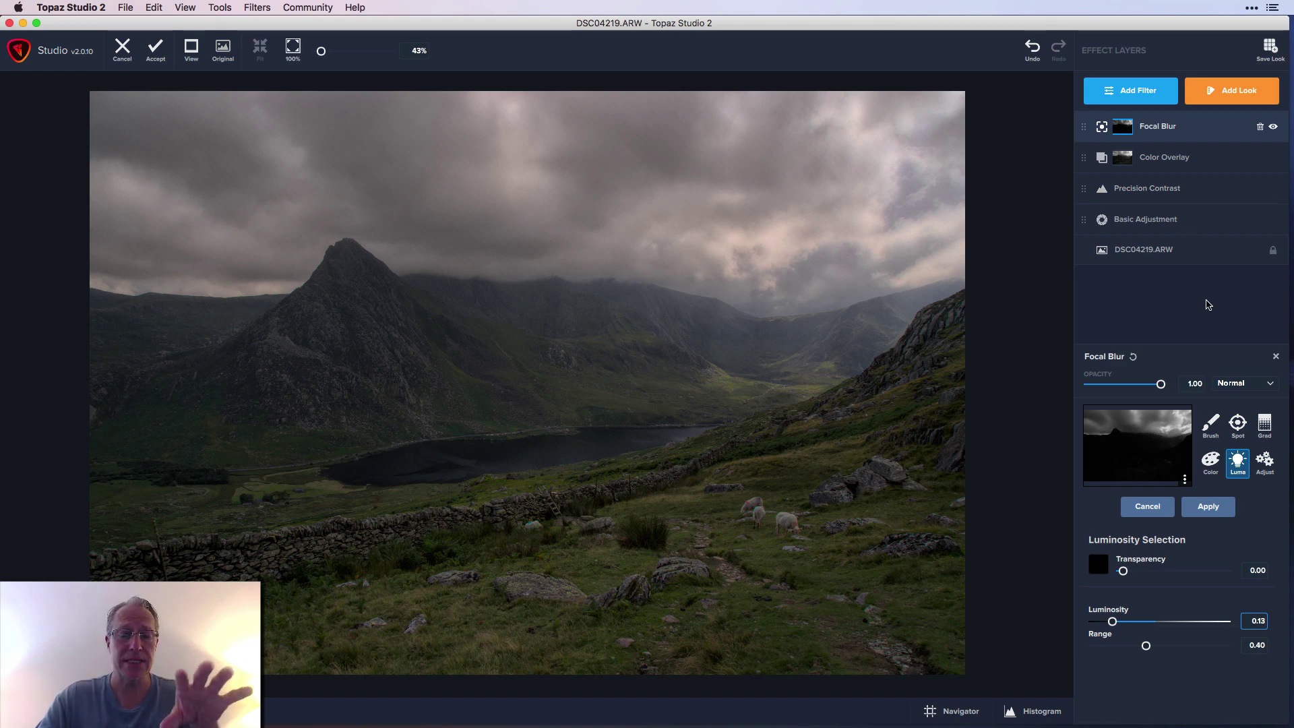
Compare the sky with the masked Focal Blur disabled and enabled.
{"action": "left_click", "coordinate": [1273, 127]}
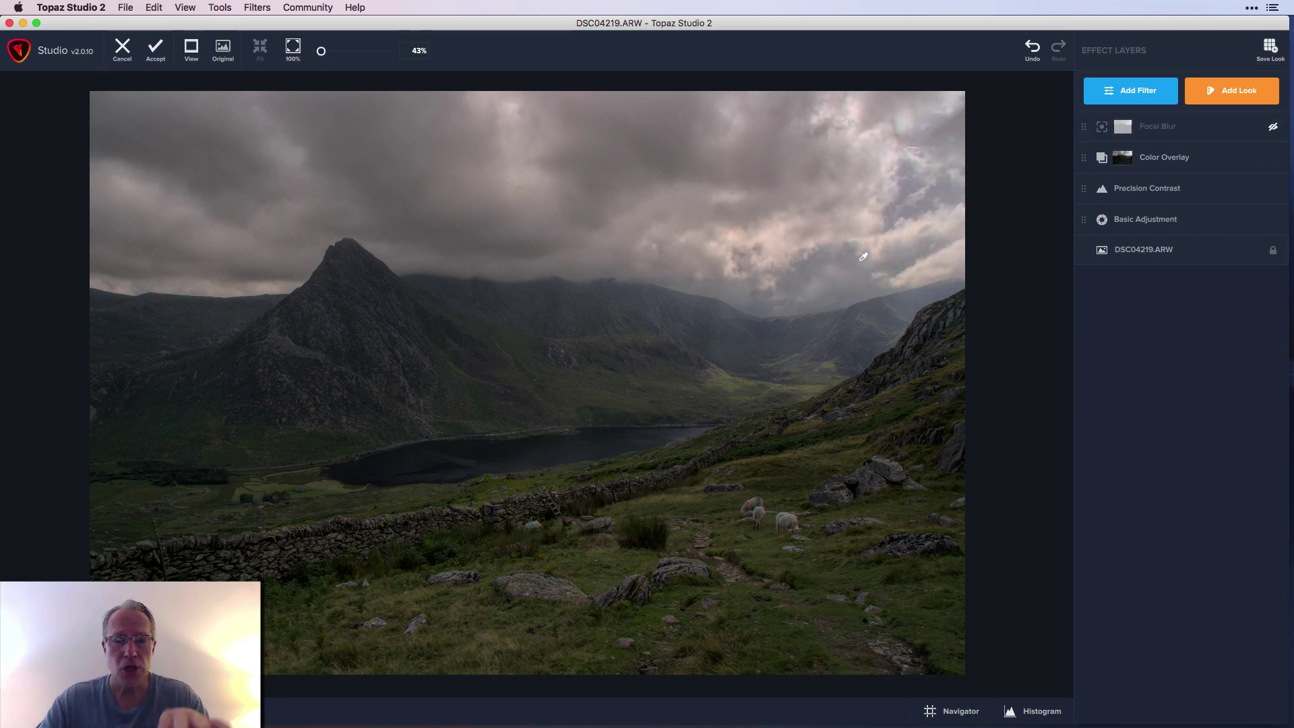
{"action": "left_click", "coordinate": [1273, 127]}
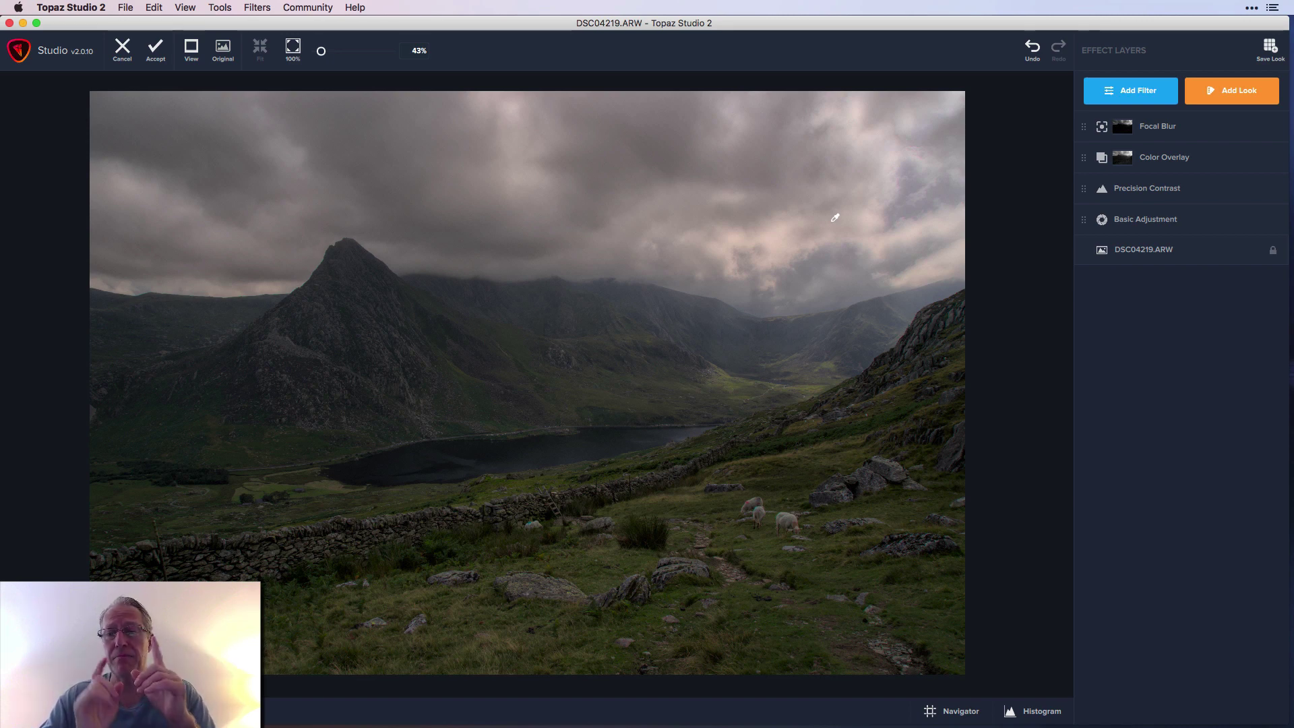
Reopen the Focal Blur mask's luminosity selection, set luminosity to 0.15 and range to 0.32, and apply it.
{"action": "left_click", "coordinate": [1128, 128]}
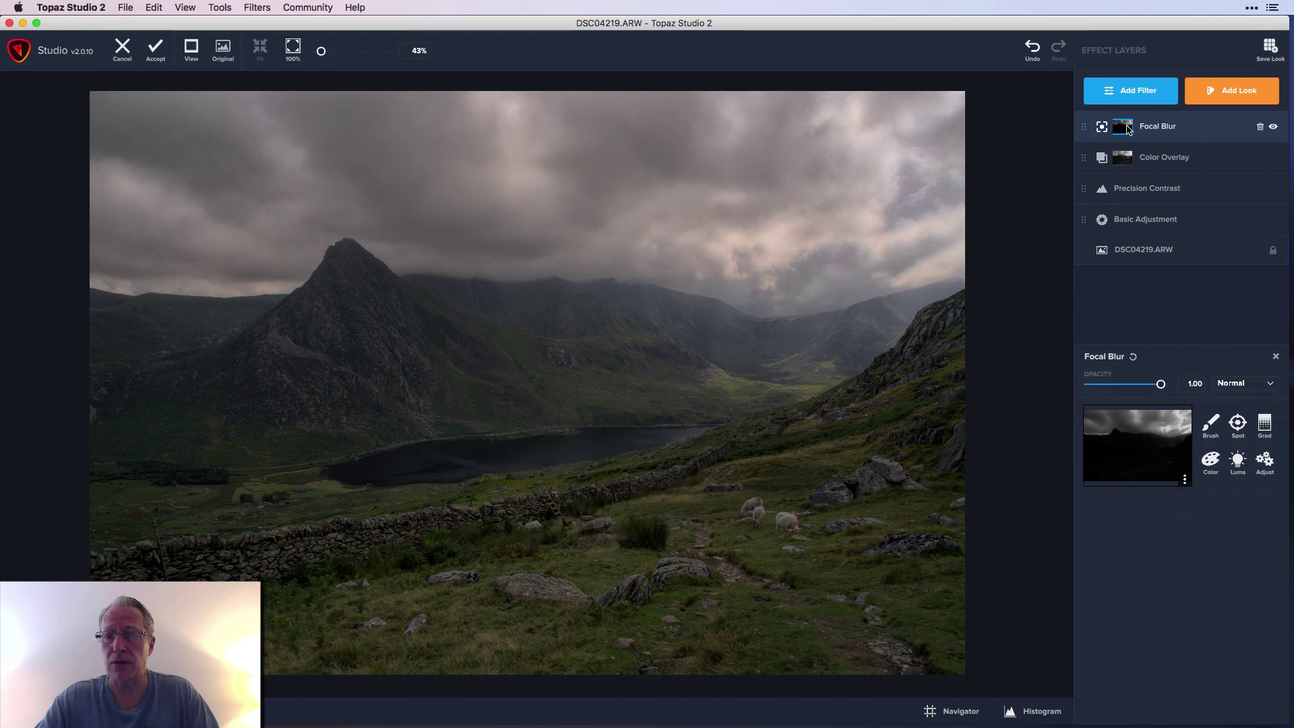
{"action": "left_click", "coordinate": [1239, 463]}
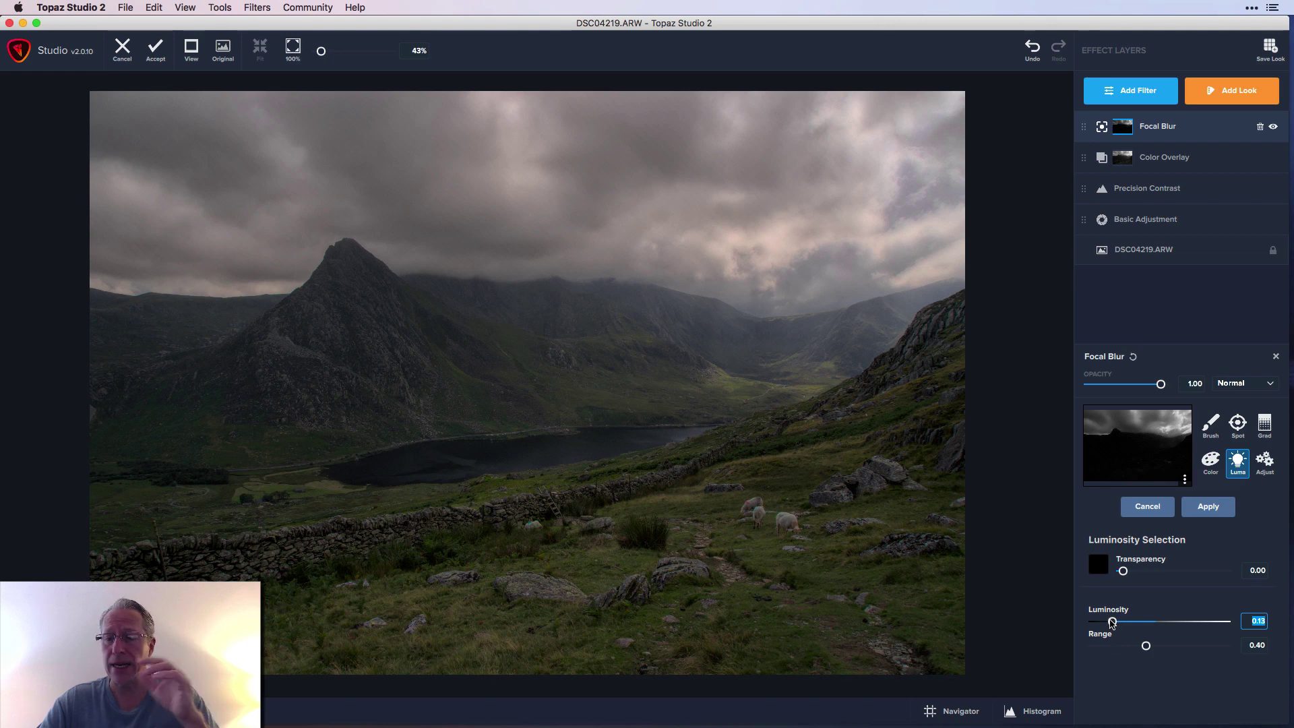
{"action": "left_click_drag", "start_coordinate": [1112, 622], "coordinate": [1136, 651]}
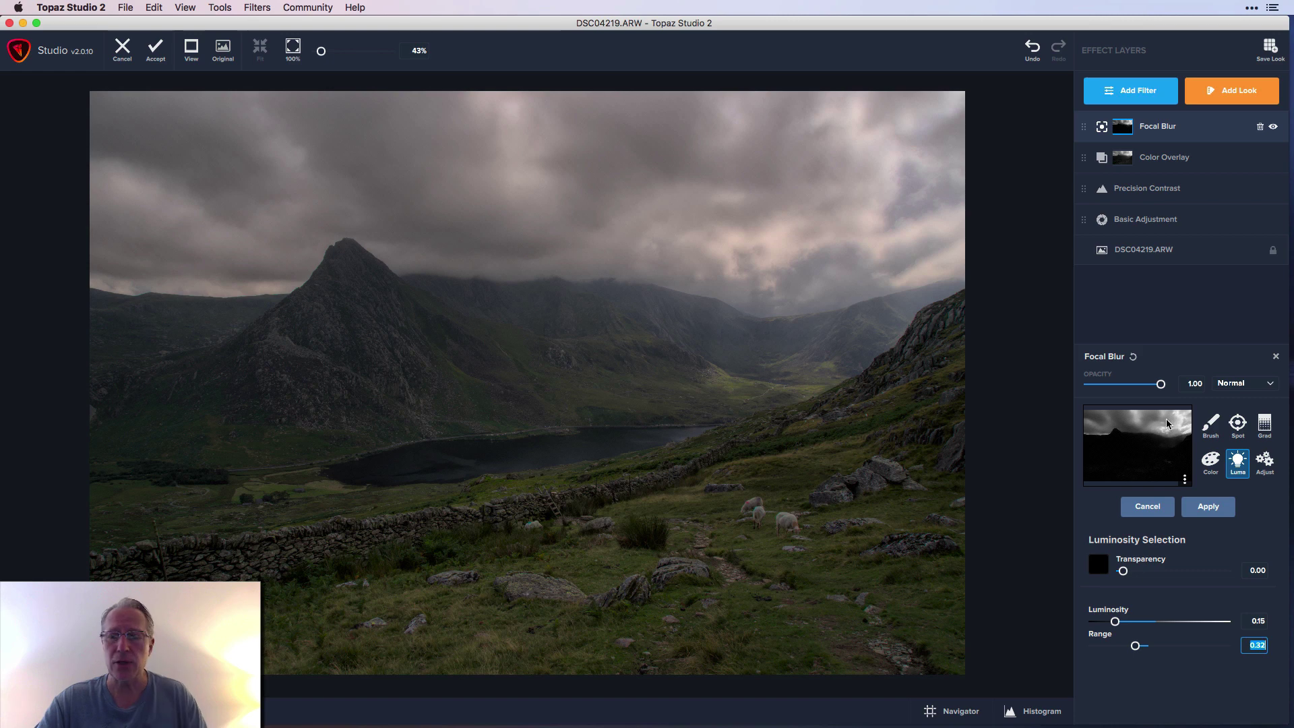
{"action": "left_click", "coordinate": [1208, 507]}
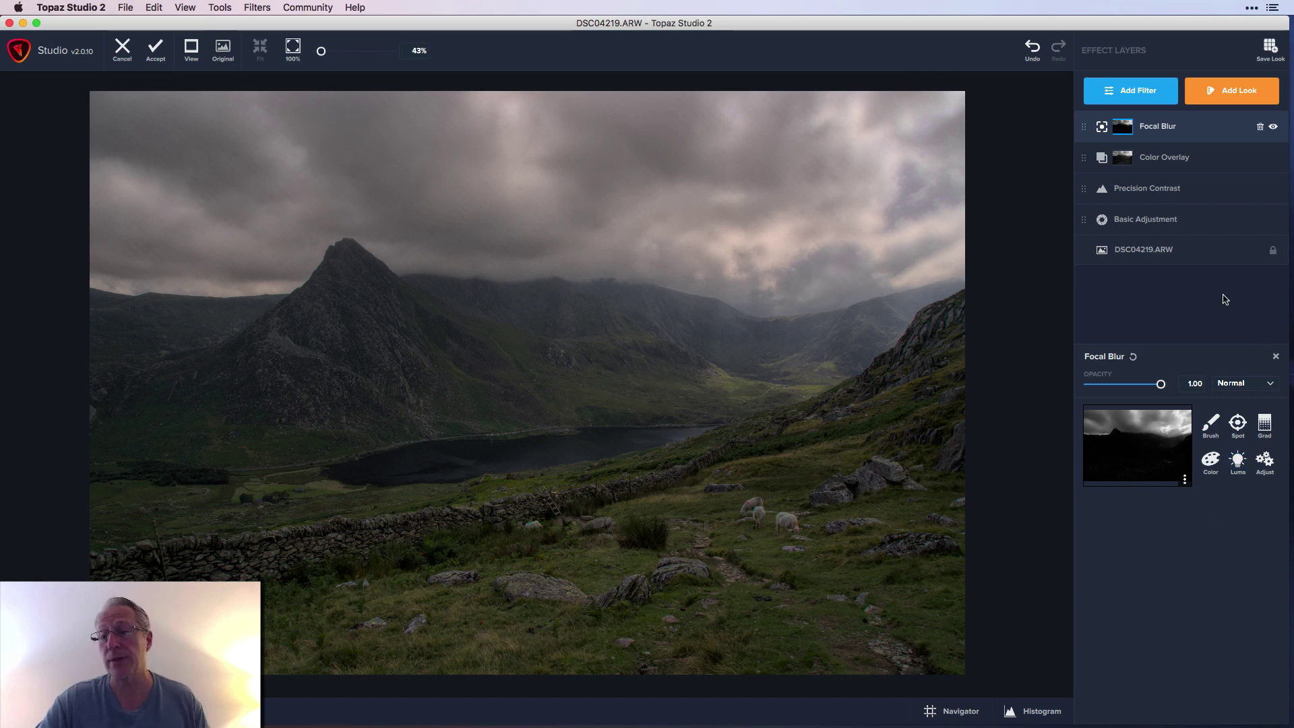
Close the Focal Blur settings, compare the photo with the blur off and on, and compare the original with the processed image.
{"action": "left_click", "coordinate": [1275, 356]}
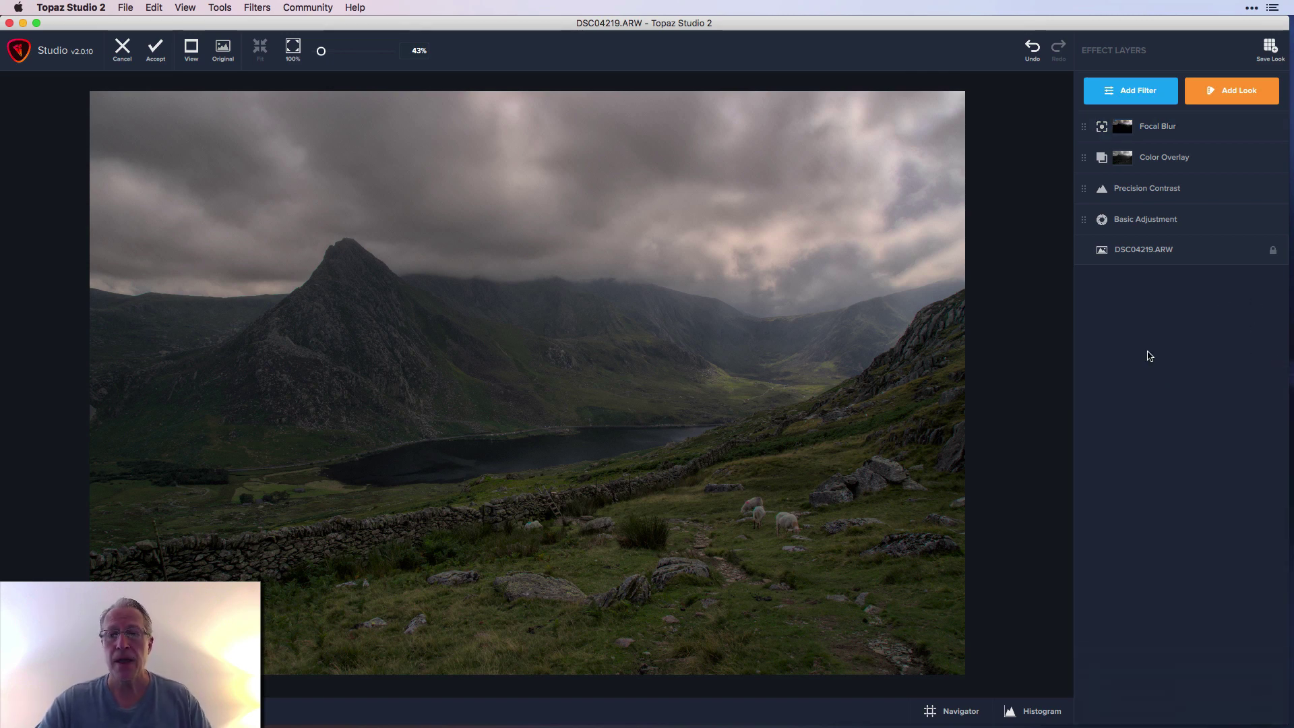
{"action": "left_click", "coordinate": [1272, 128]}
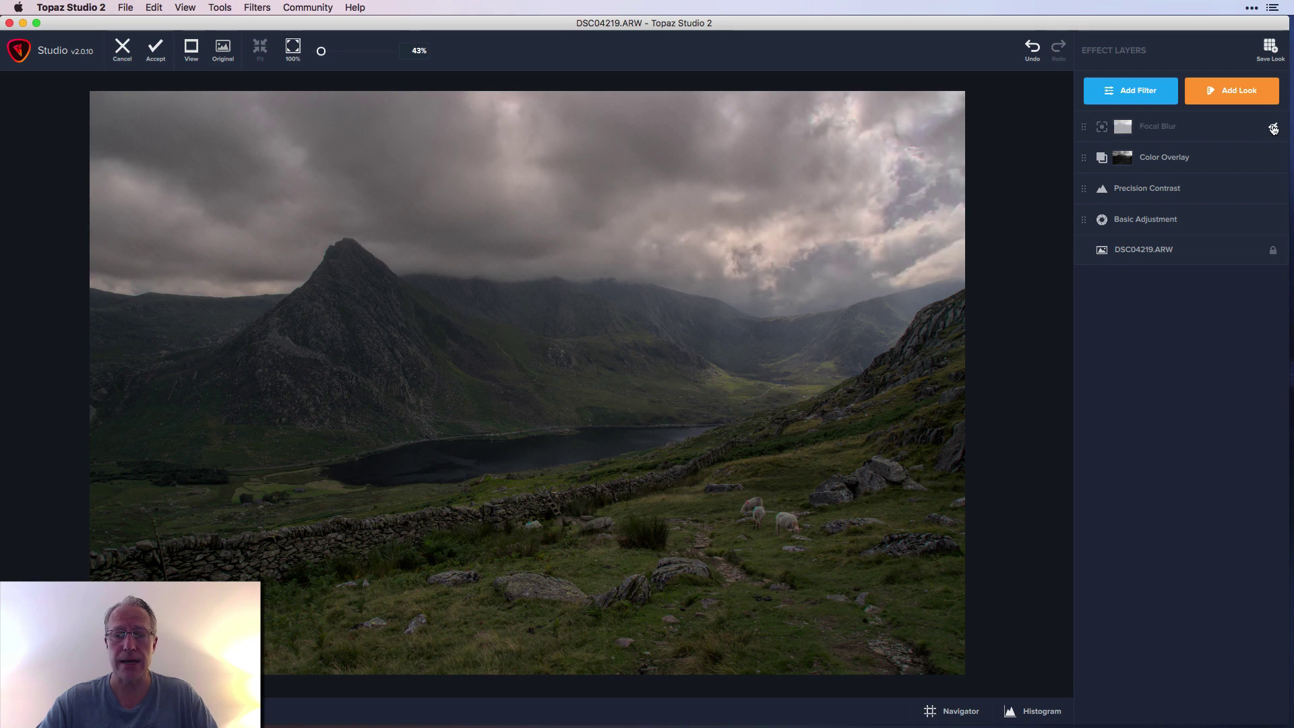
{"action": "left_click", "coordinate": [1272, 128]}
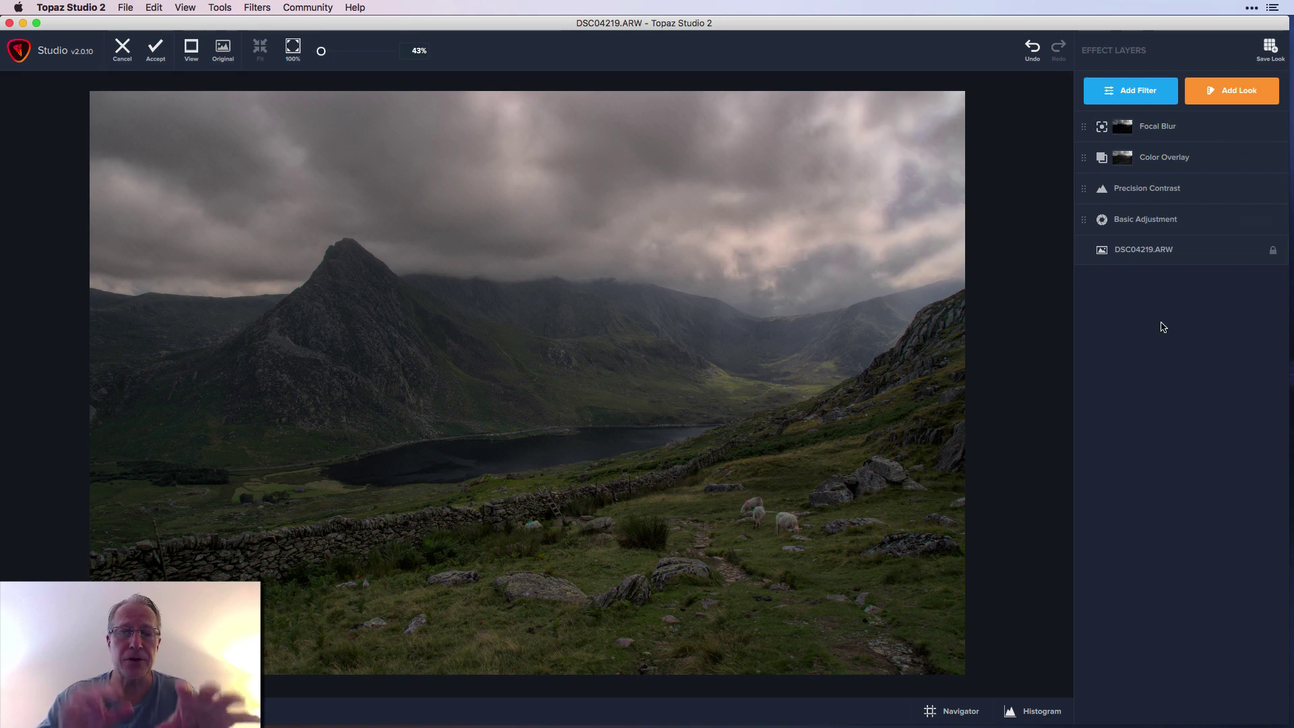
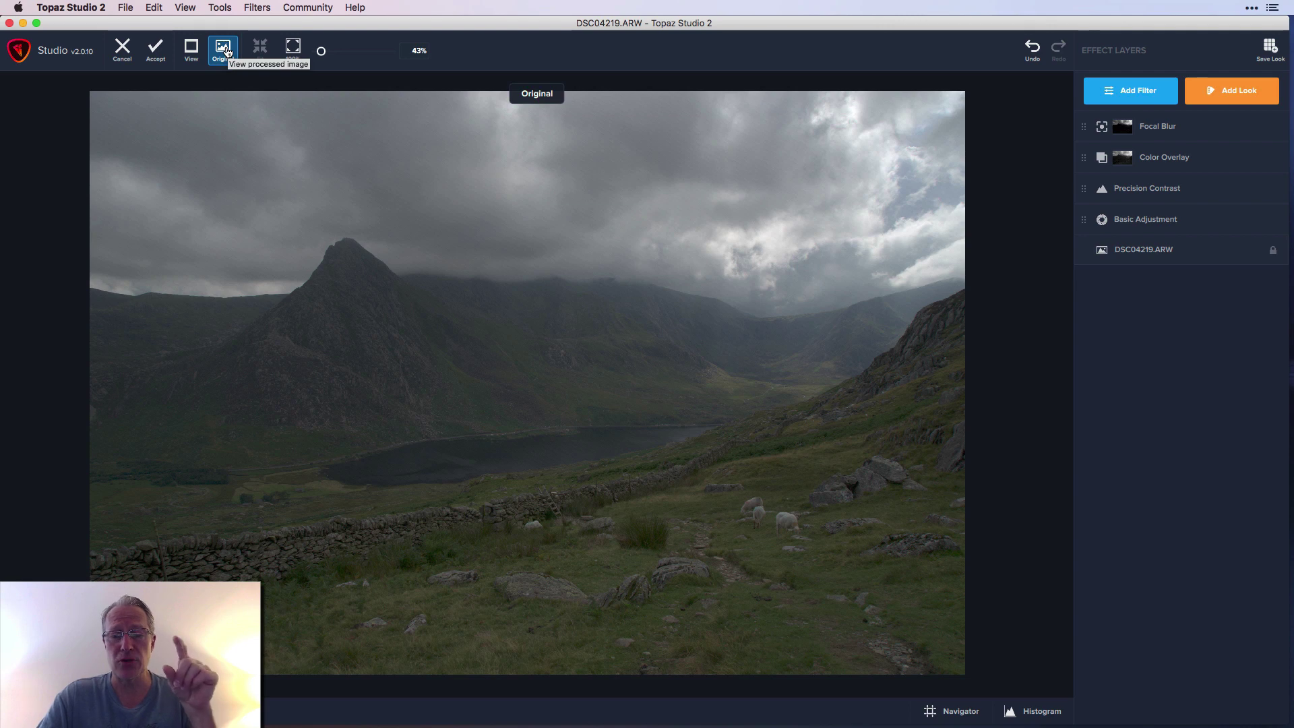
{"action": "left_click", "coordinate": [225, 52]}
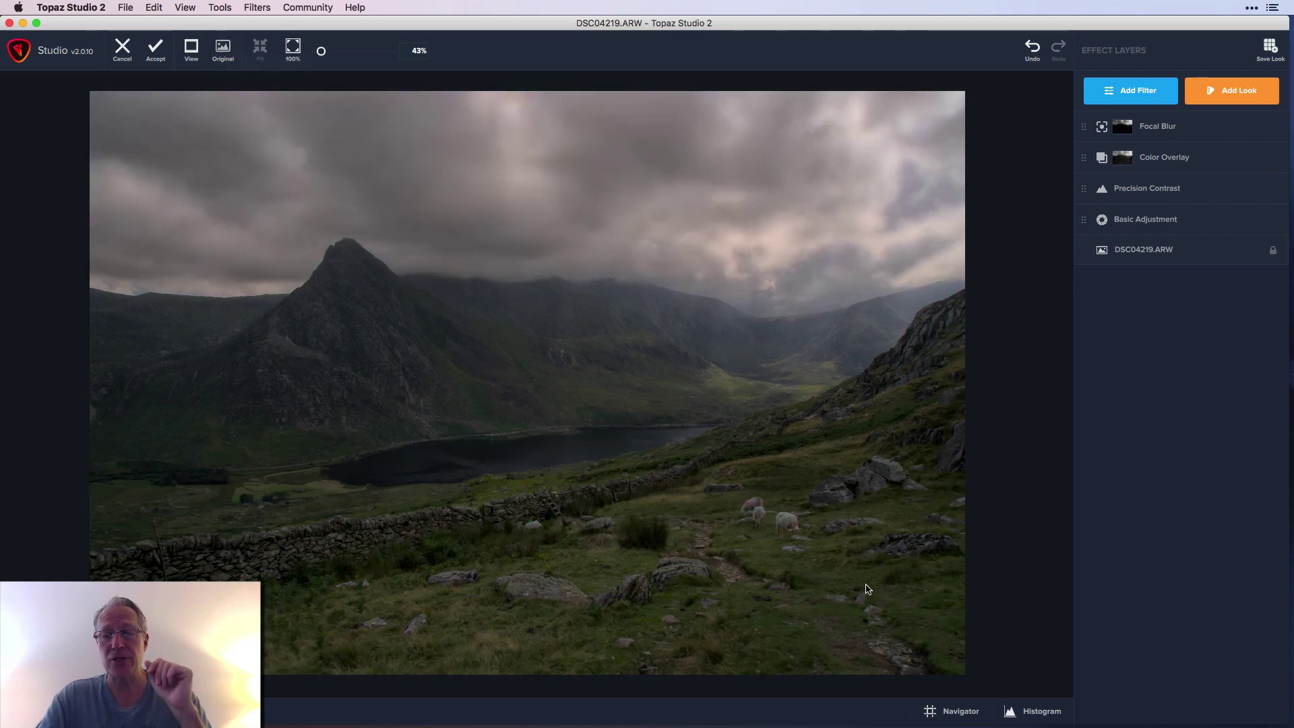